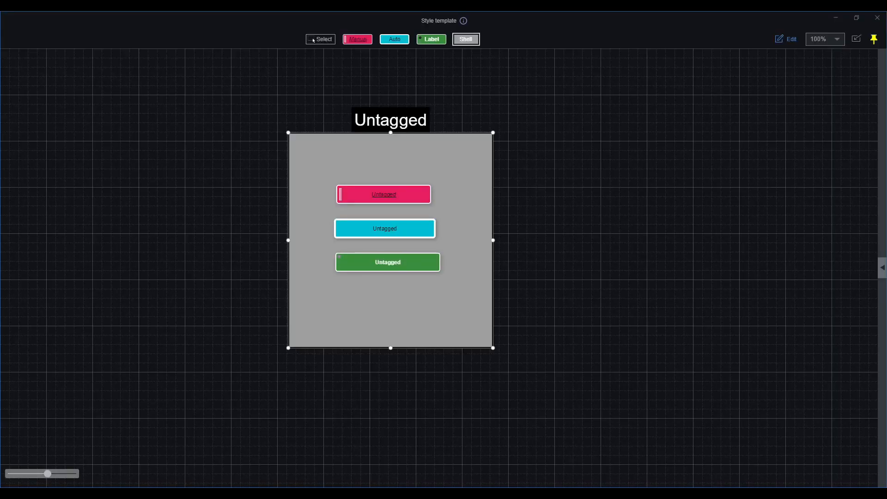
- Set the button color of the pink Manual button to amber yellow and of the cyan Auto button to dark purple
{"action": "left_click", "coordinate": [406, 192]}
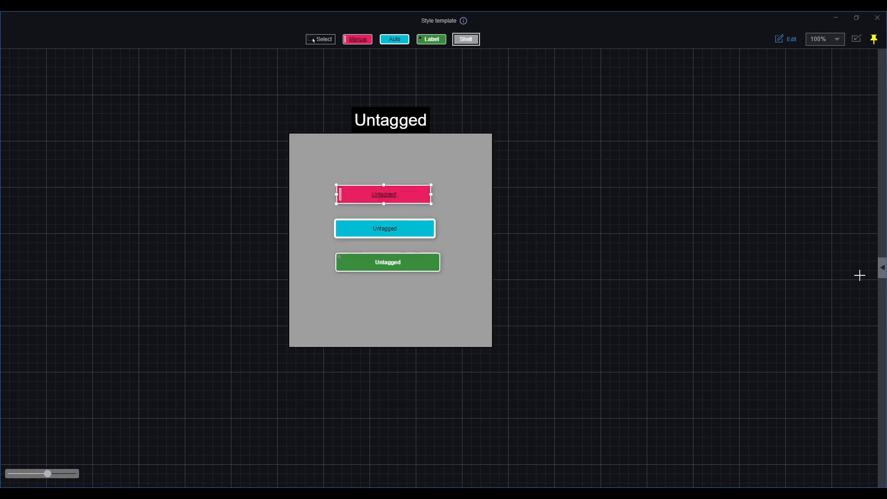
{"action": "left_click", "coordinate": [882, 270]}
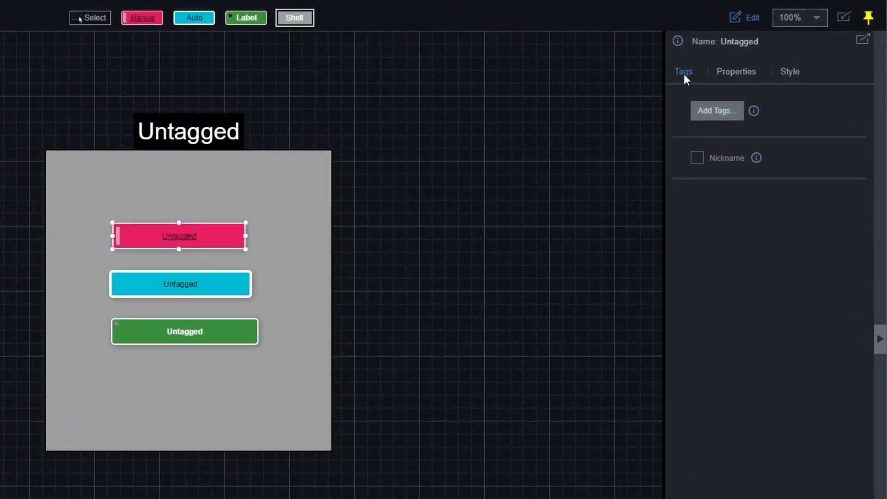
{"action": "left_click", "coordinate": [785, 69]}
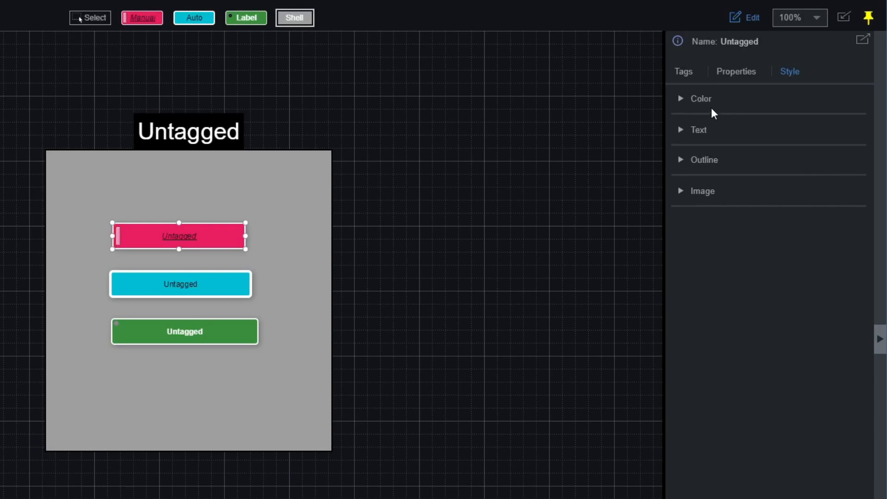
{"action": "left_click", "coordinate": [689, 101]}
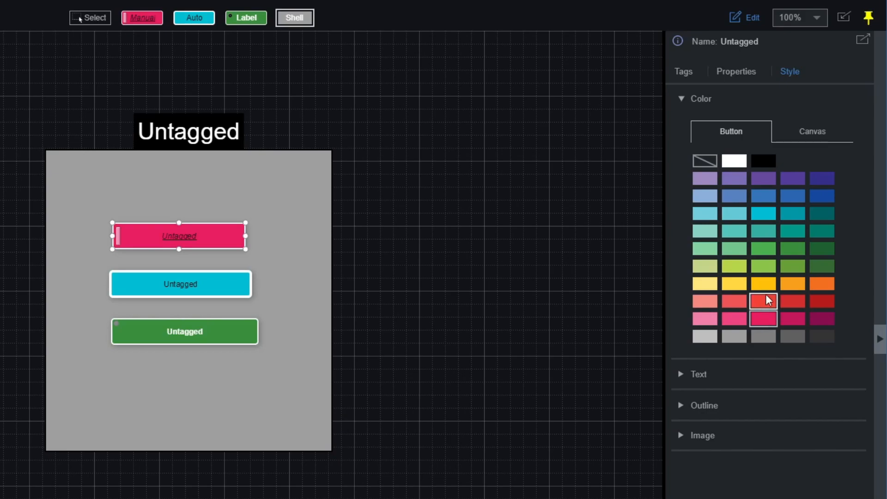
{"action": "left_click", "coordinate": [771, 283]}
{"action": "left_click", "coordinate": [209, 288]}
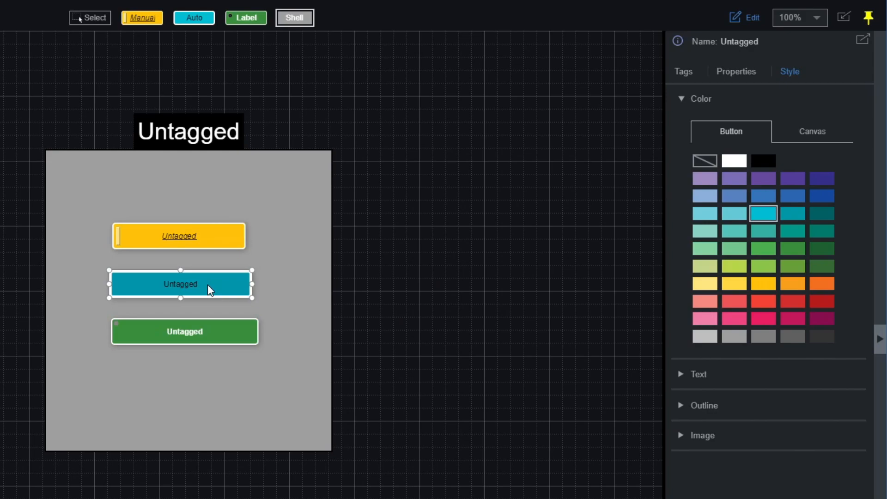
{"action": "left_click", "coordinate": [800, 182]}
- Recolor the dark green Label button light turquoise and the gray shell light green
{"action": "left_click", "coordinate": [194, 338]}
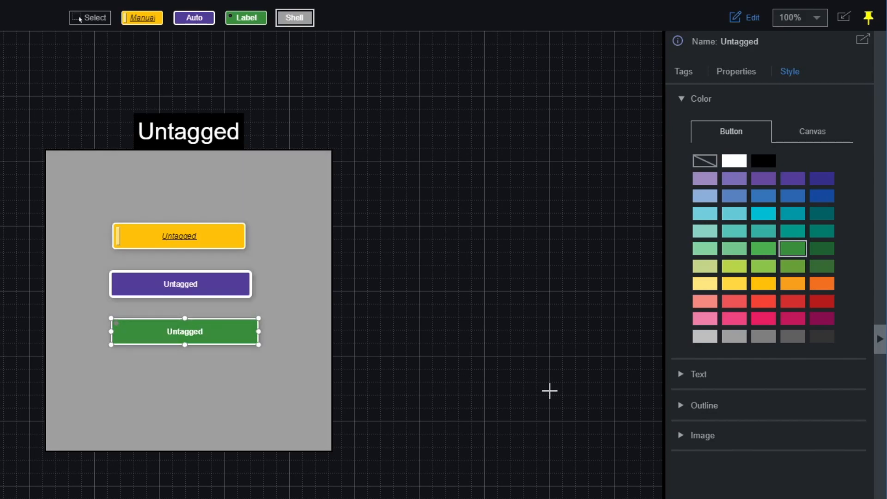
{"action": "left_click", "coordinate": [735, 214]}
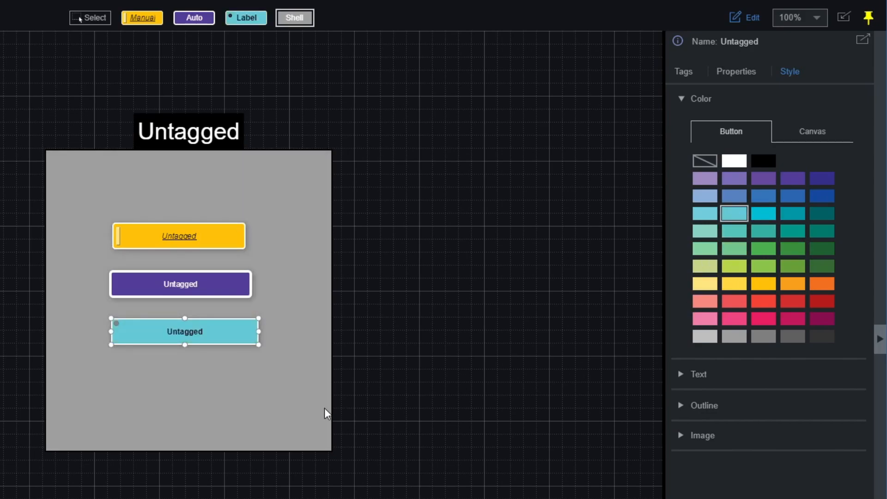
{"action": "left_click", "coordinate": [266, 409]}
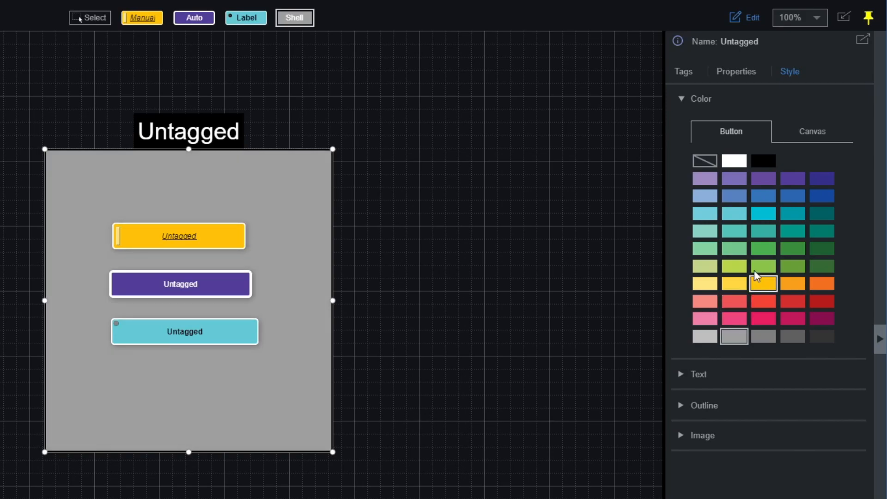
{"action": "left_click", "coordinate": [741, 248]}
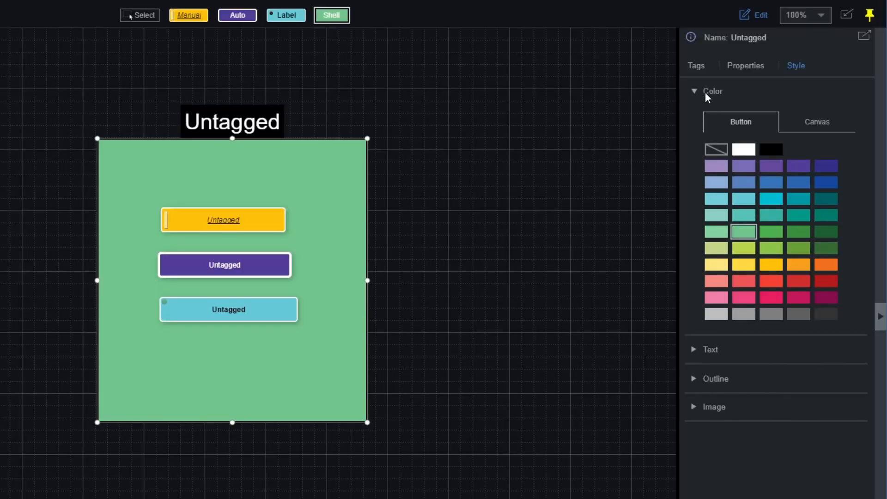
- Show the text style settings for the yellow Manual button
{"action": "left_click", "coordinate": [705, 93]}
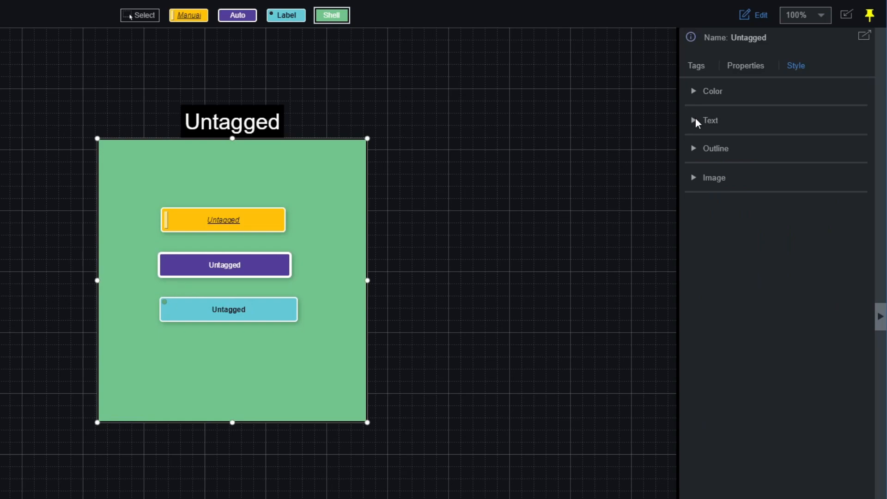
{"action": "left_click", "coordinate": [696, 119]}
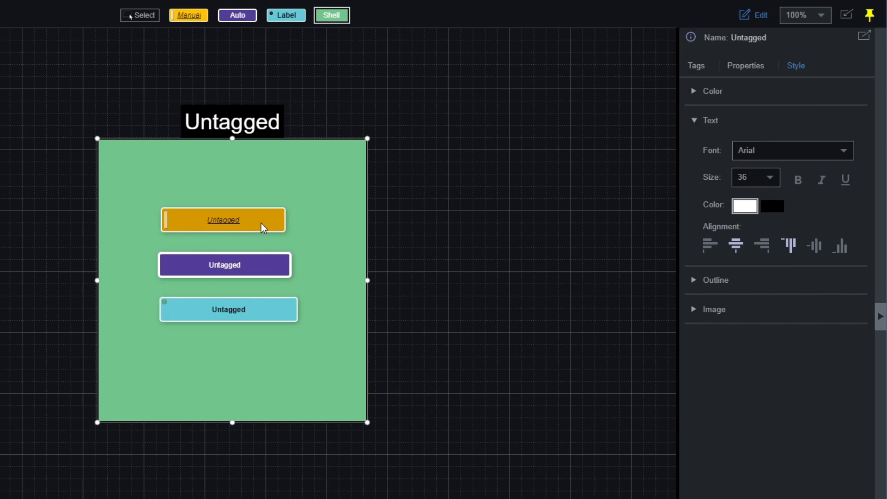
{"action": "left_click", "coordinate": [262, 223]}
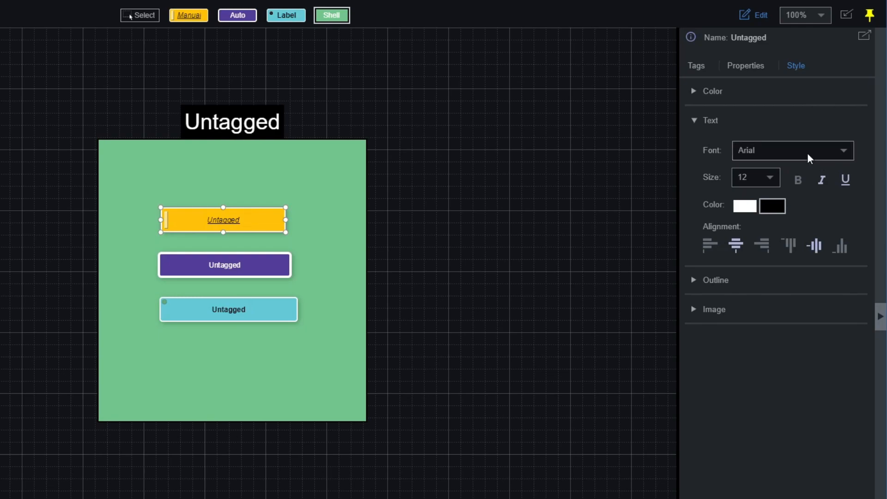
- Try text sizes 20, 26 and 6 on the yellow Manual button, and return it to size 12
{"action": "left_click", "coordinate": [770, 177]}
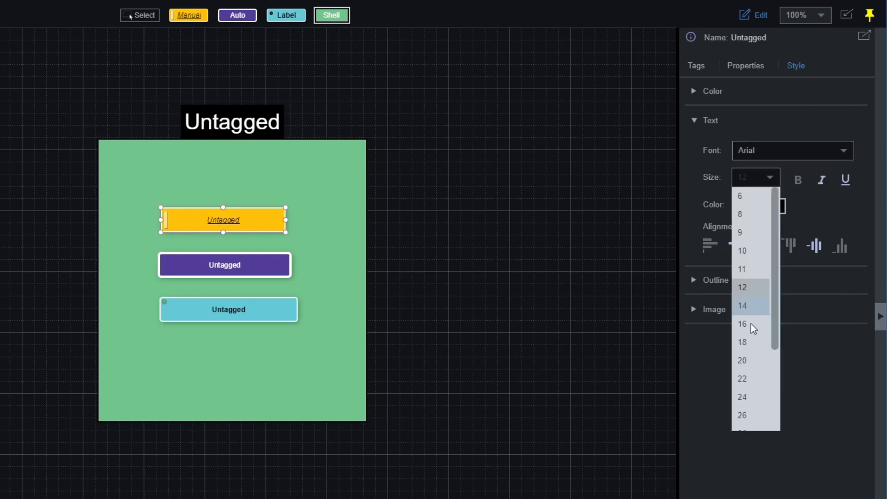
{"action": "left_click", "coordinate": [738, 361]}
{"action": "left_click", "coordinate": [764, 174]}
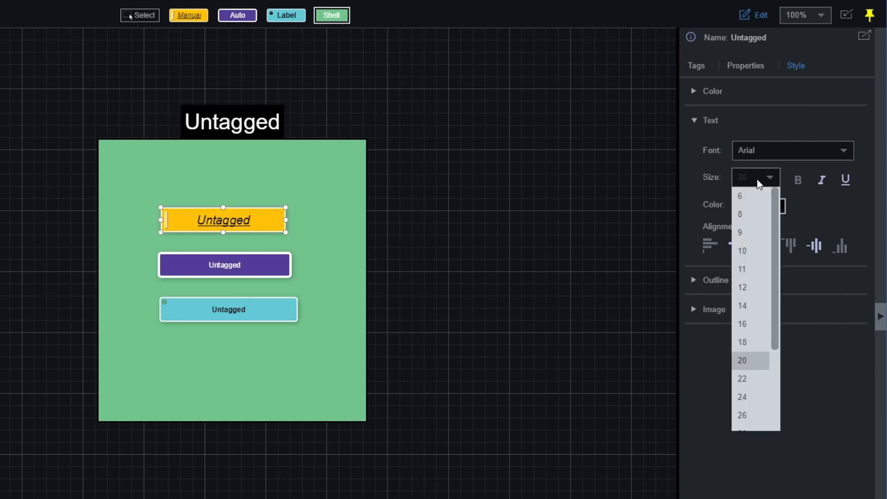
{"action": "left_click", "coordinate": [748, 401]}
{"action": "left_click", "coordinate": [757, 185]}
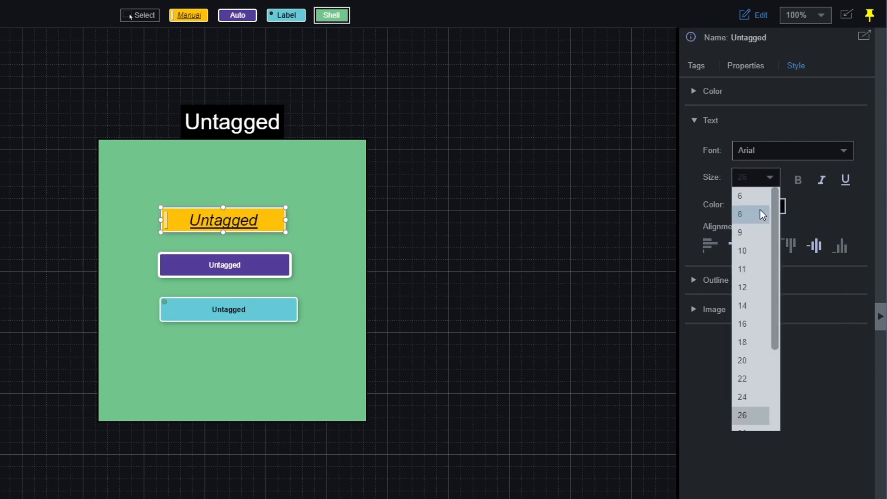
{"action": "left_click", "coordinate": [752, 196]}
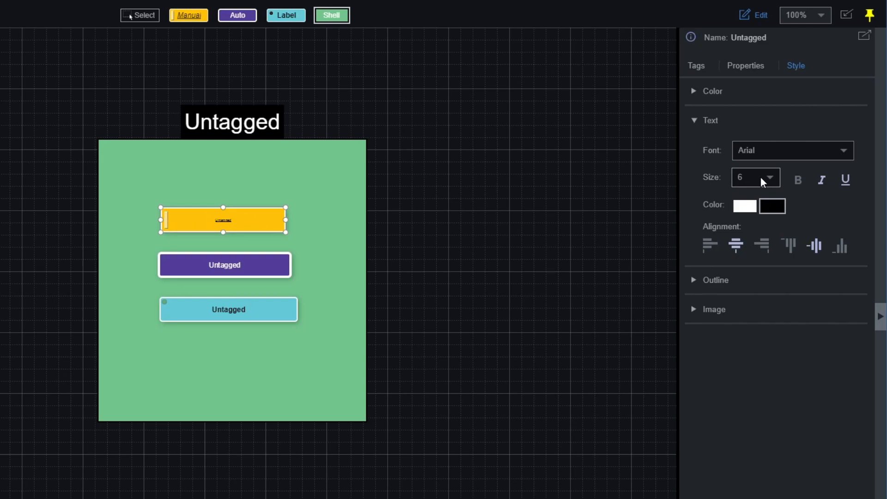
{"action": "left_click", "coordinate": [761, 178]}
{"action": "left_click", "coordinate": [745, 288]}
- Make the yellow Manual button's text bold and remove its italics and underline, keeping the Arial font
{"action": "left_click", "coordinate": [772, 147]}
{"action": "left_click", "coordinate": [773, 121]}
{"action": "left_click", "coordinate": [798, 184]}
{"action": "left_click", "coordinate": [822, 179]}
{"action": "left_click", "coordinate": [846, 179]}
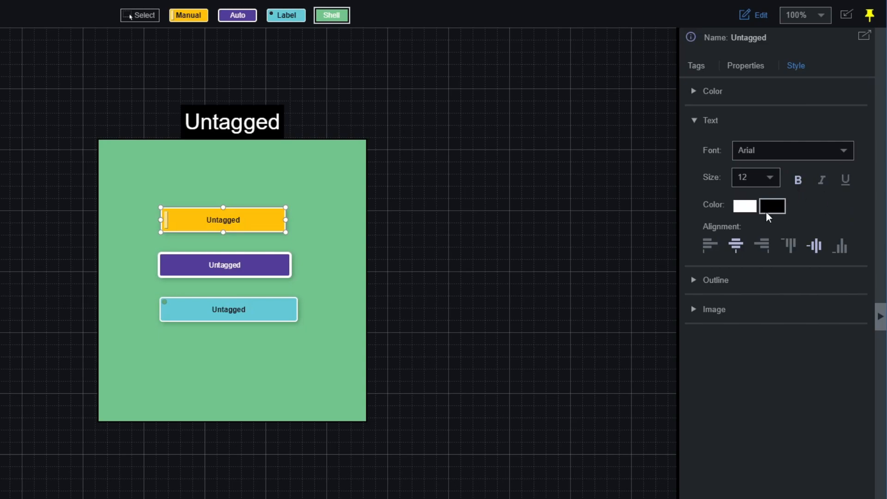
- Try white text and left and right alignment on the yellow Manual button, restoring black, centered text
{"action": "left_click", "coordinate": [753, 207]}
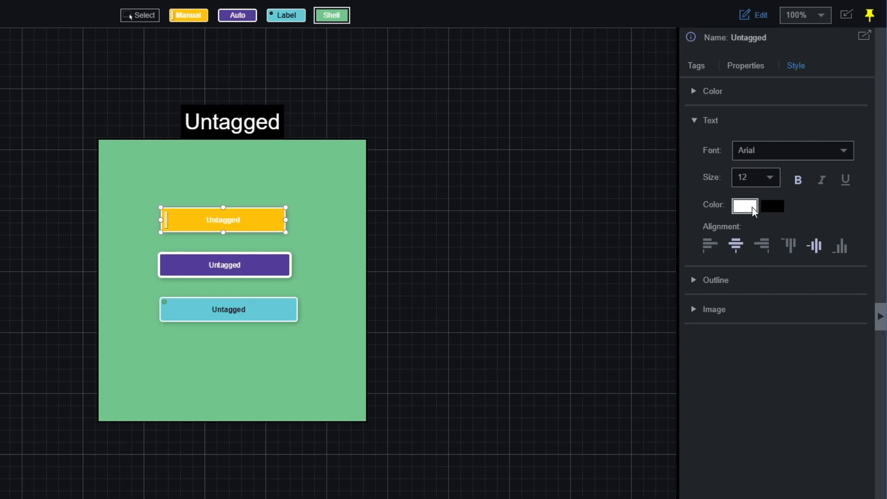
{"action": "left_click", "coordinate": [778, 207]}
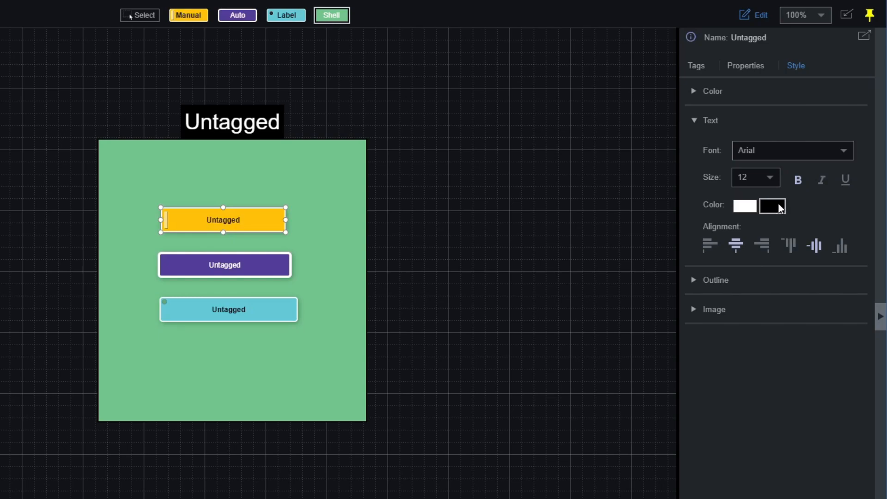
{"action": "left_click", "coordinate": [715, 246]}
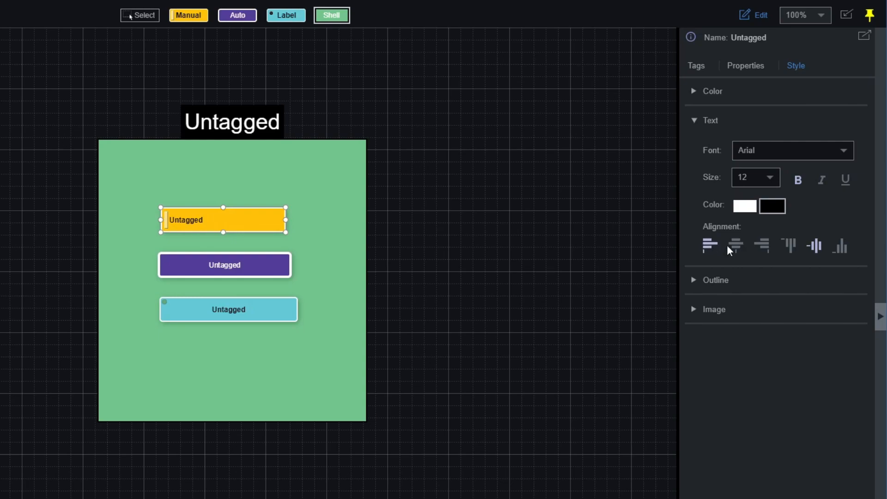
{"action": "left_click", "coordinate": [736, 246]}
{"action": "left_click", "coordinate": [767, 247]}
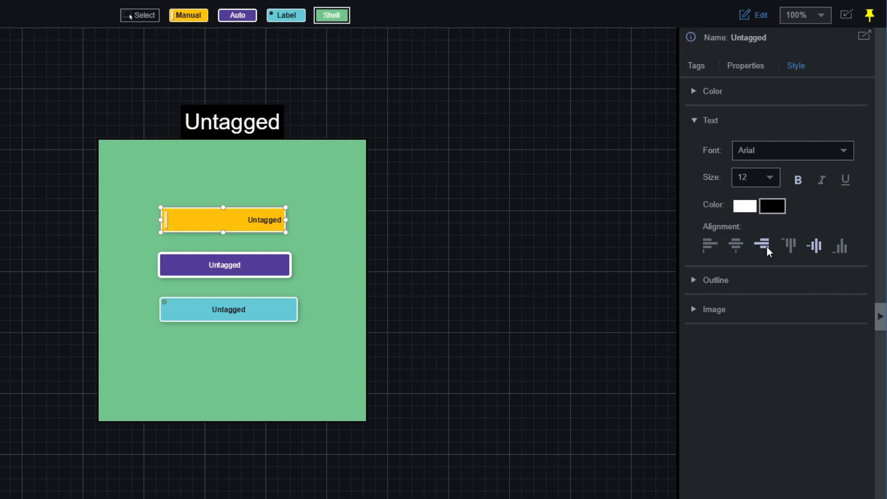
{"action": "left_click", "coordinate": [740, 245]}
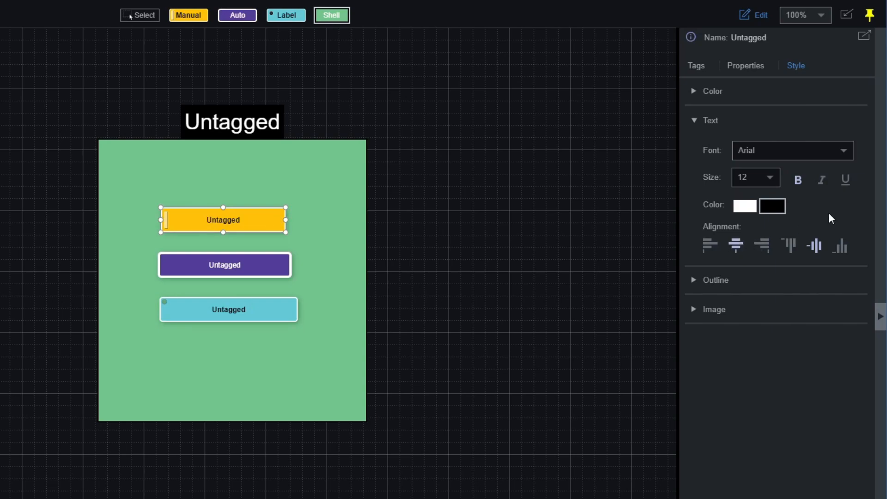
- Set the text color of the purple Auto button to black and of the turquoise Label button to white
{"action": "left_click", "coordinate": [269, 265]}
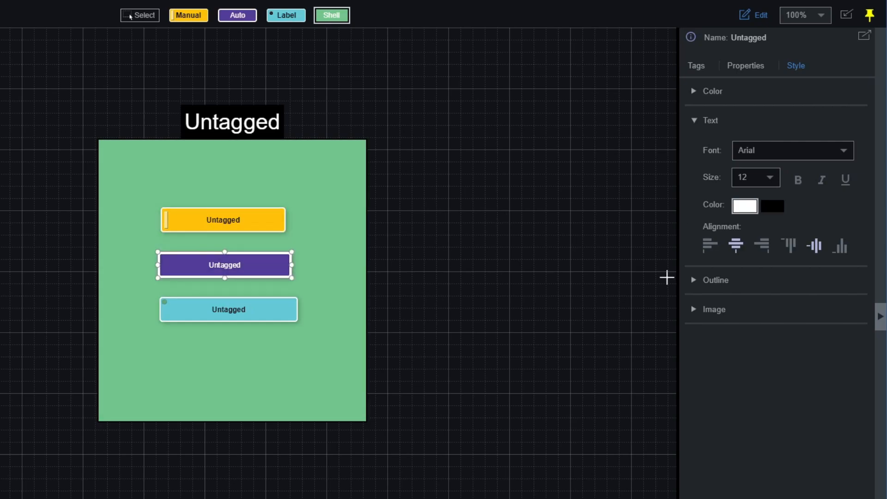
{"action": "left_click", "coordinate": [773, 205]}
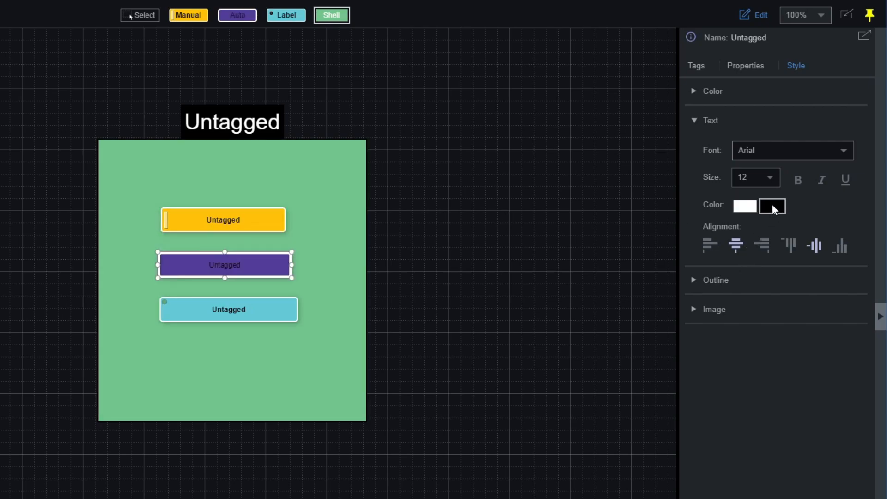
{"action": "left_click", "coordinate": [241, 313]}
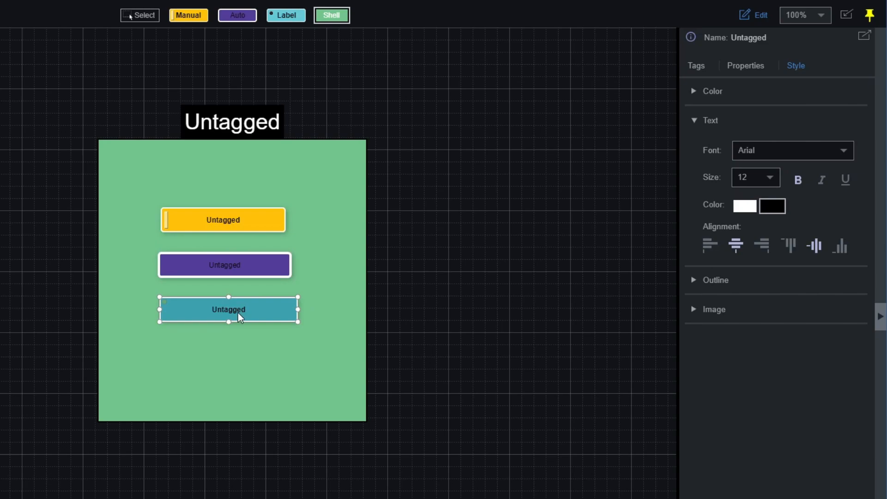
{"action": "left_click", "coordinate": [750, 206]}
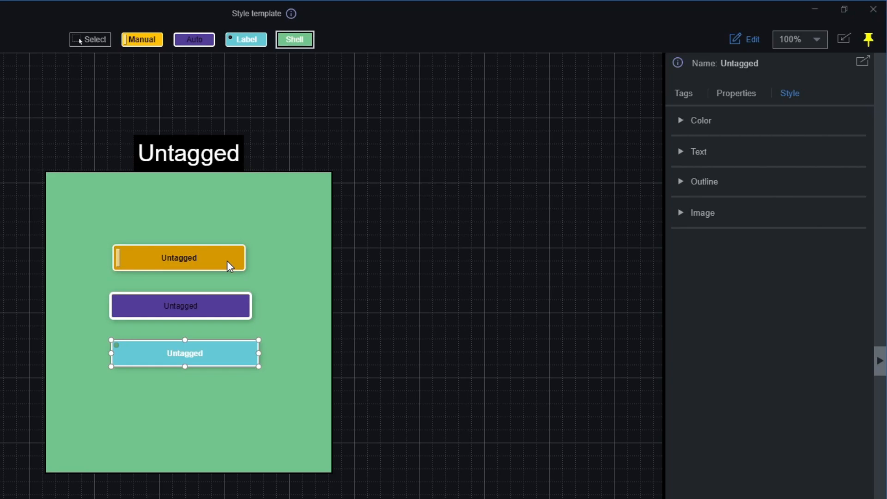
- Give the yellow Manual, purple Auto and turquoise Label buttons a black outline
{"action": "left_click", "coordinate": [230, 266]}
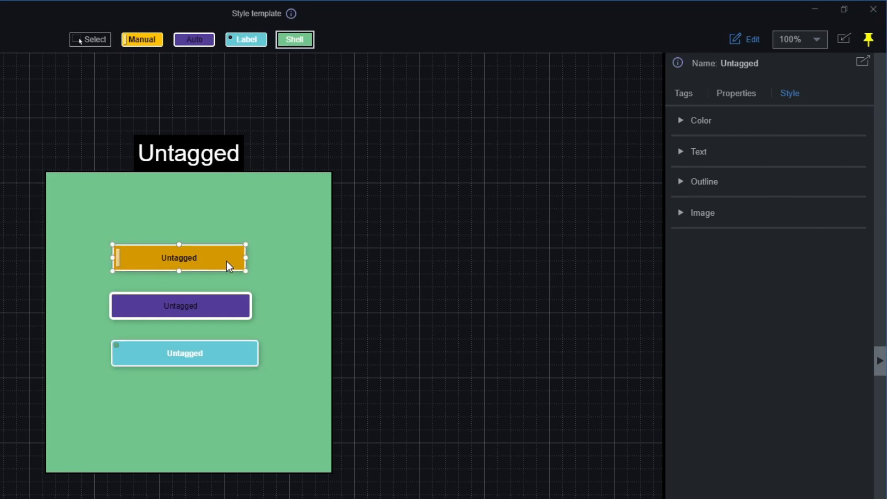
{"action": "left_click", "coordinate": [682, 182]}
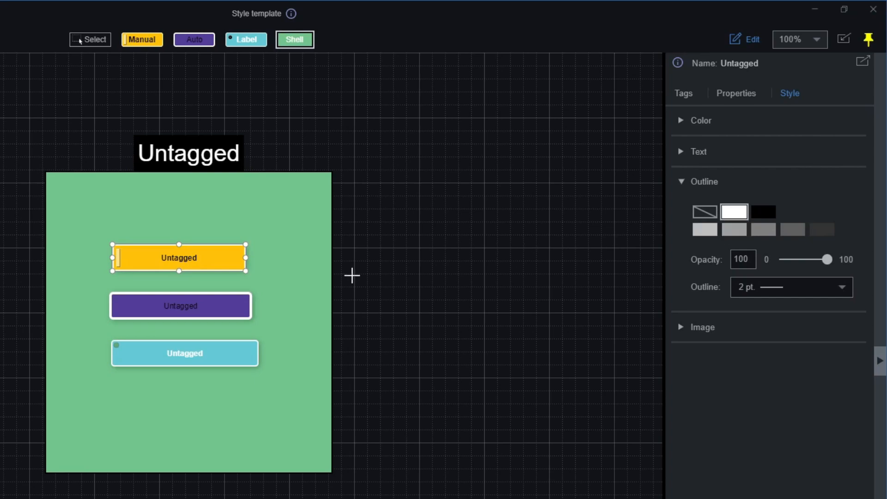
{"action": "left_click", "coordinate": [774, 214]}
{"action": "left_click", "coordinate": [231, 312]}
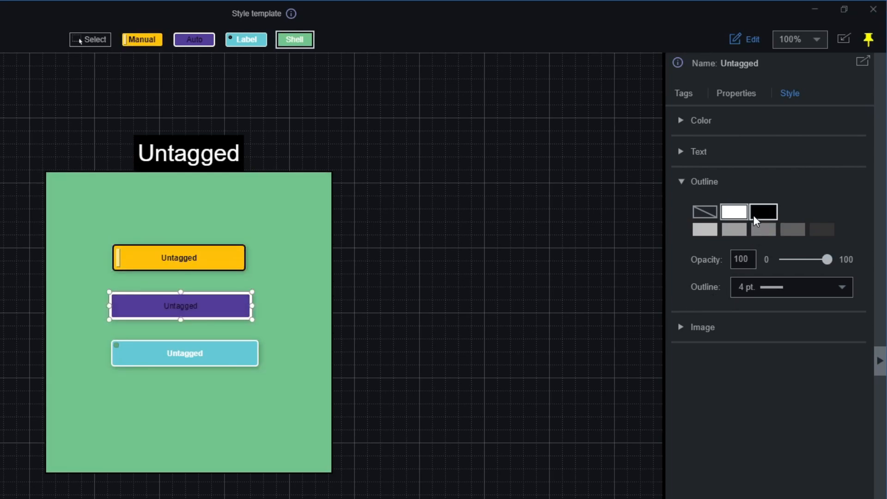
{"action": "left_click", "coordinate": [755, 216]}
{"action": "left_click", "coordinate": [208, 359]}
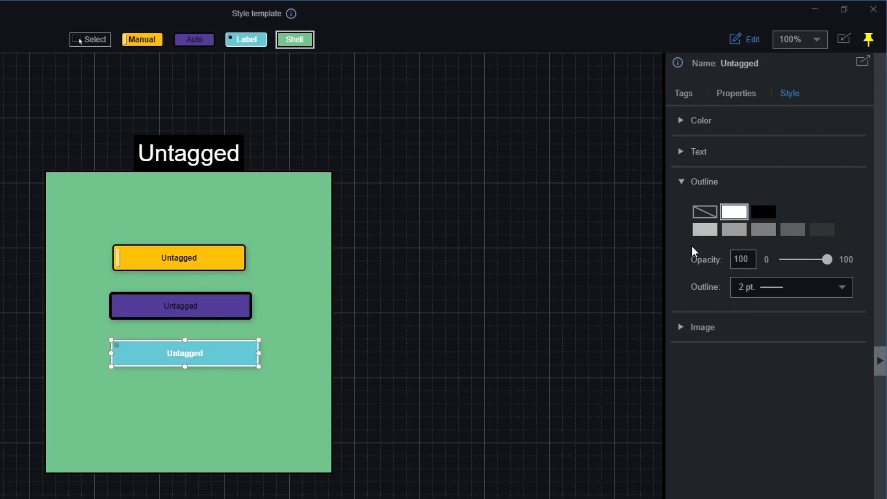
{"action": "left_click", "coordinate": [762, 215]}
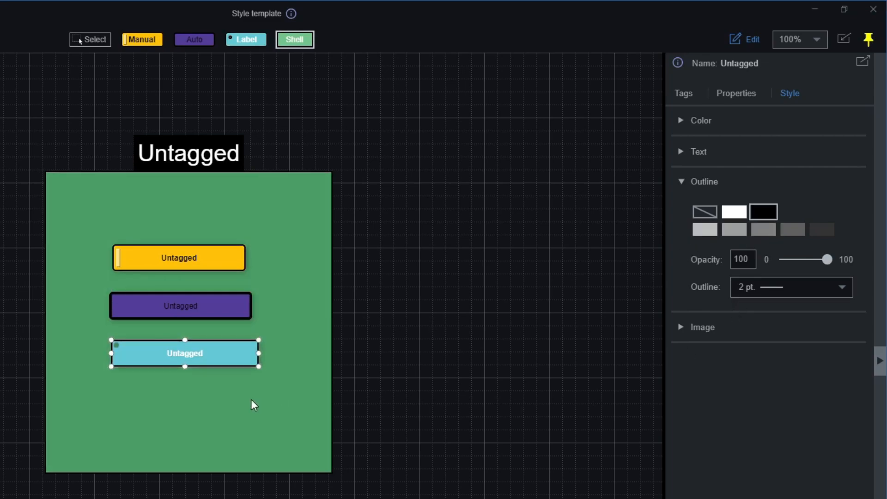
- Set the outline thickness of the Label, Auto and Manual buttons to 5 pt, and select the green shell
{"action": "left_click", "coordinate": [769, 287]}
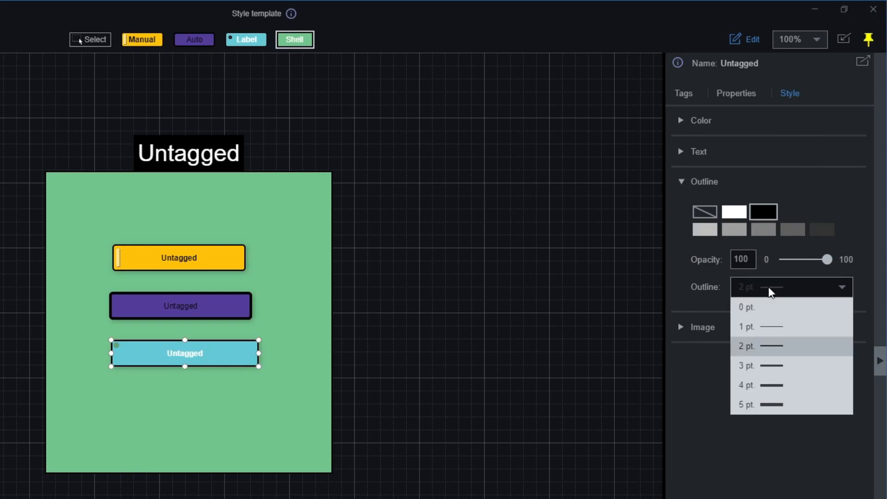
{"action": "left_click", "coordinate": [773, 405]}
{"action": "left_click", "coordinate": [220, 317]}
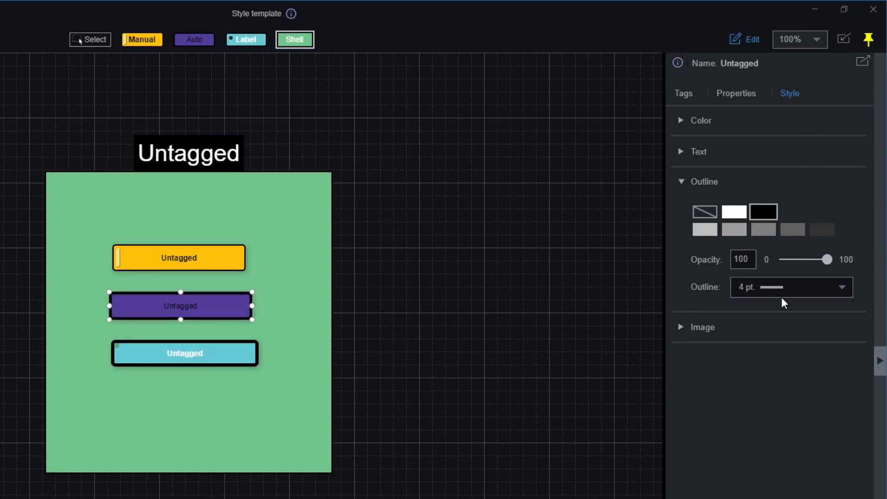
{"action": "left_click", "coordinate": [782, 295]}
{"action": "left_click", "coordinate": [780, 404]}
{"action": "left_click", "coordinate": [228, 267]}
{"action": "left_click", "coordinate": [769, 288]}
{"action": "left_click", "coordinate": [774, 405]}
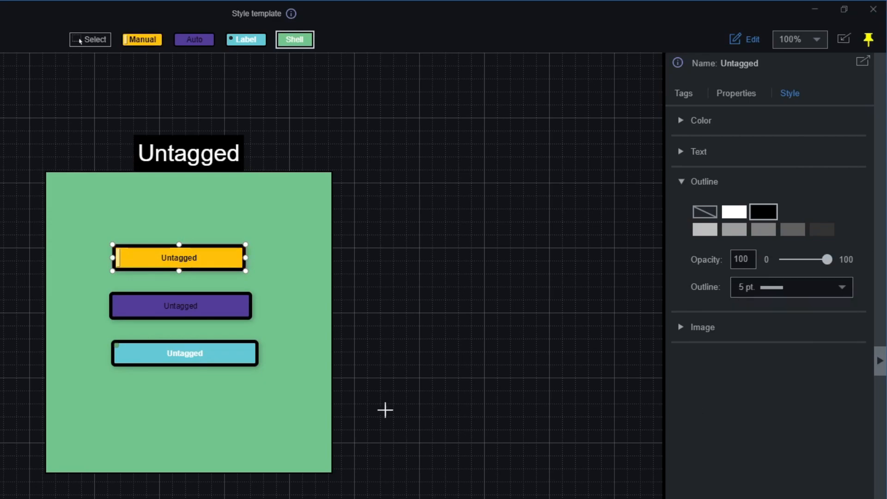
{"action": "left_click", "coordinate": [311, 410]}
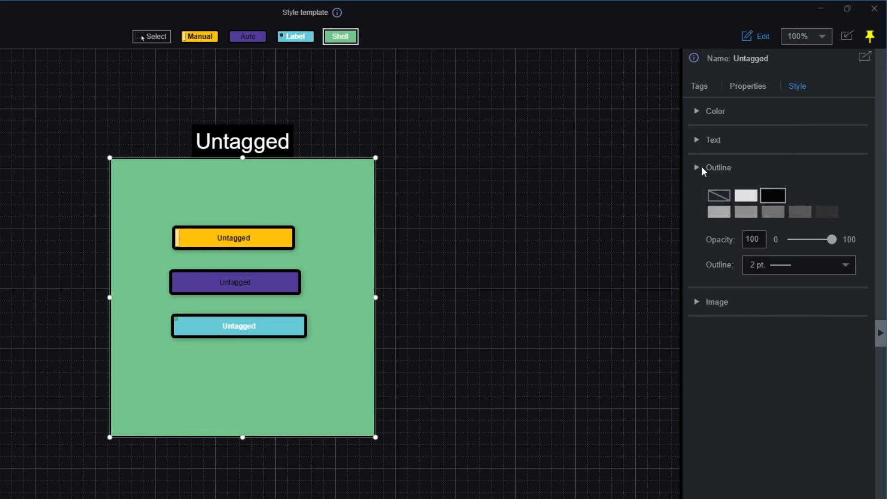
- Add the tennessee-lady-volunteers-logo-vector image to the green shell
{"action": "left_click", "coordinate": [701, 166]}
{"action": "left_click", "coordinate": [697, 195]}
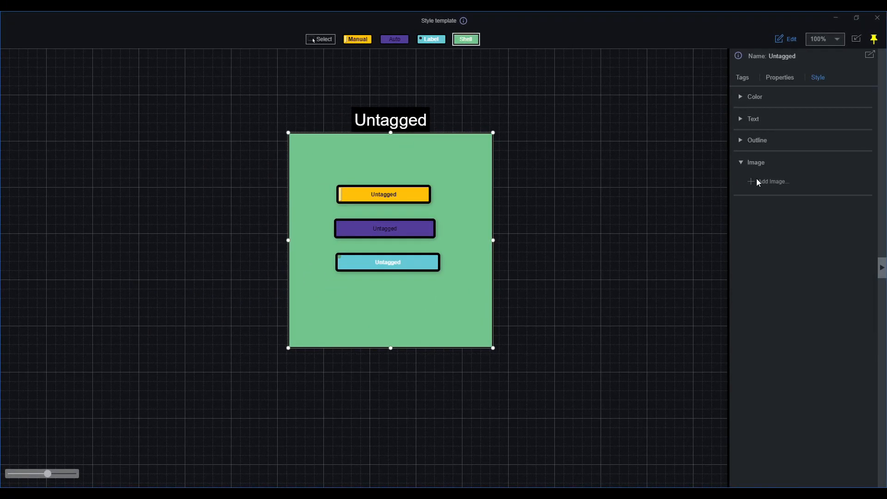
{"action": "left_click", "coordinate": [757, 182]}
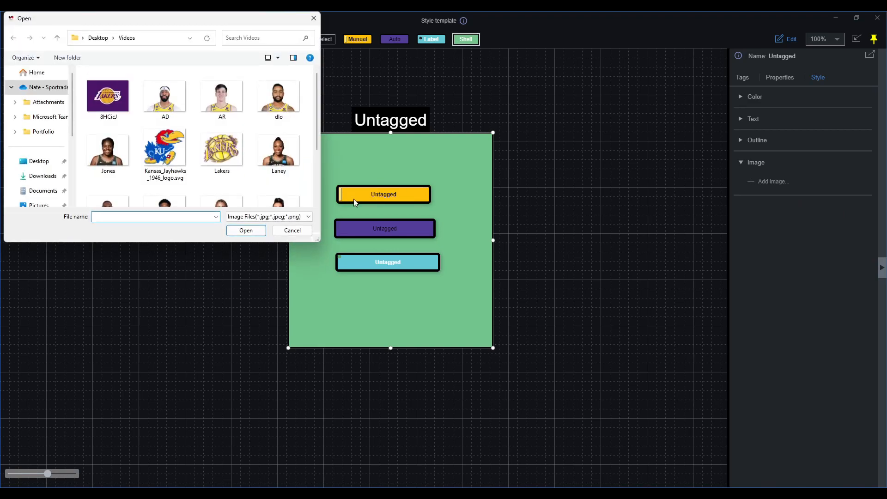
{"action": "left_click_drag", "start_coordinate": [216, 20], "coordinate": [445, 110]}
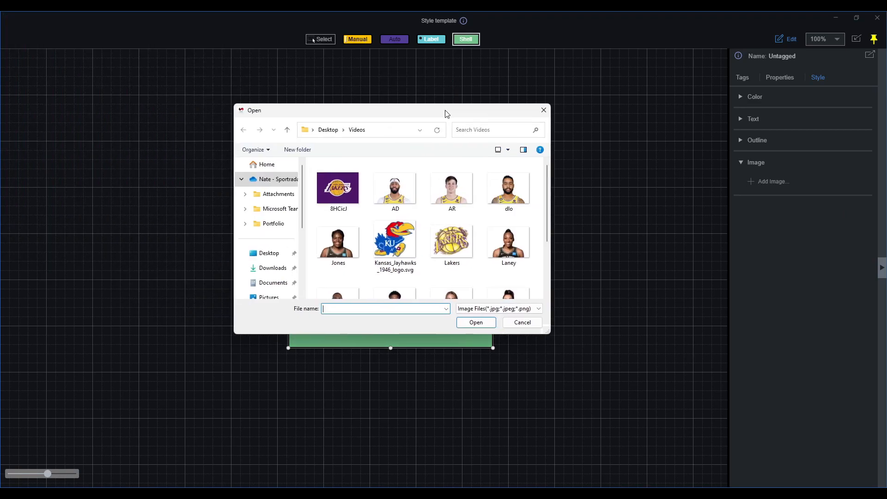
{"action": "scroll", "coordinate": [471, 223], "scroll_direction": "down", "scroll_amount": 2}
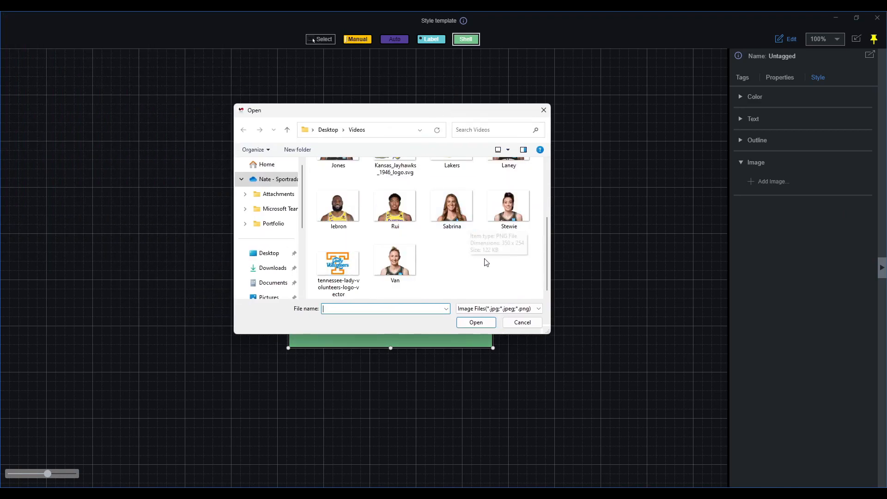
{"action": "double_click", "coordinate": [341, 279]}
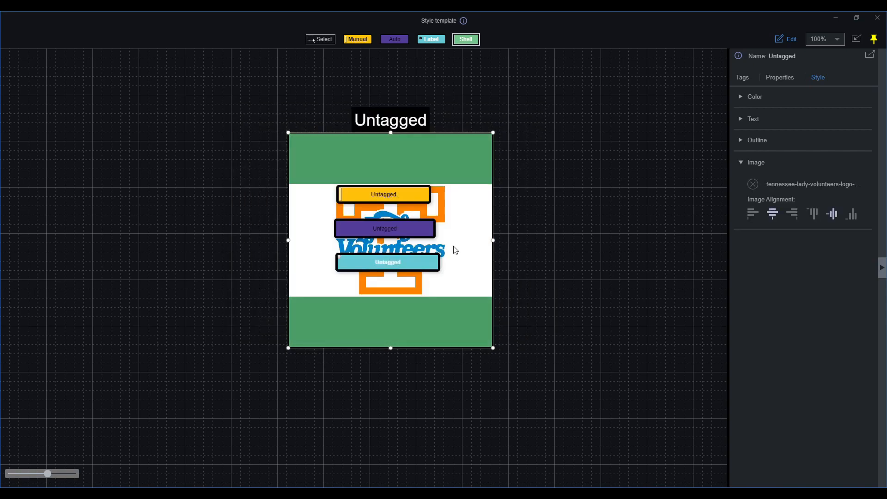
- Rearrange the buttons on the shell: Label on the lower green band, Auto on the upper green band, Manual over the logo
{"action": "left_click_drag", "start_coordinate": [393, 195], "coordinate": [199, 239]}
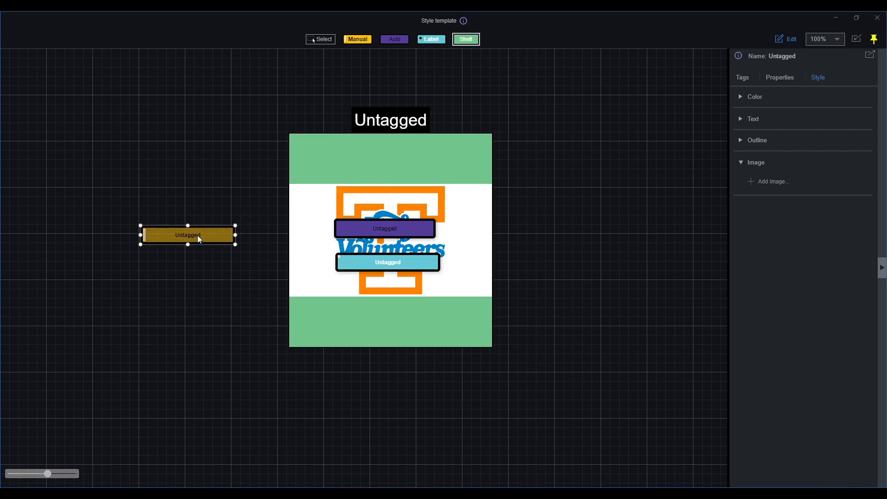
{"action": "left_click_drag", "start_coordinate": [388, 231], "coordinate": [651, 289]}
{"action": "left_click_drag", "start_coordinate": [381, 265], "coordinate": [207, 360]}
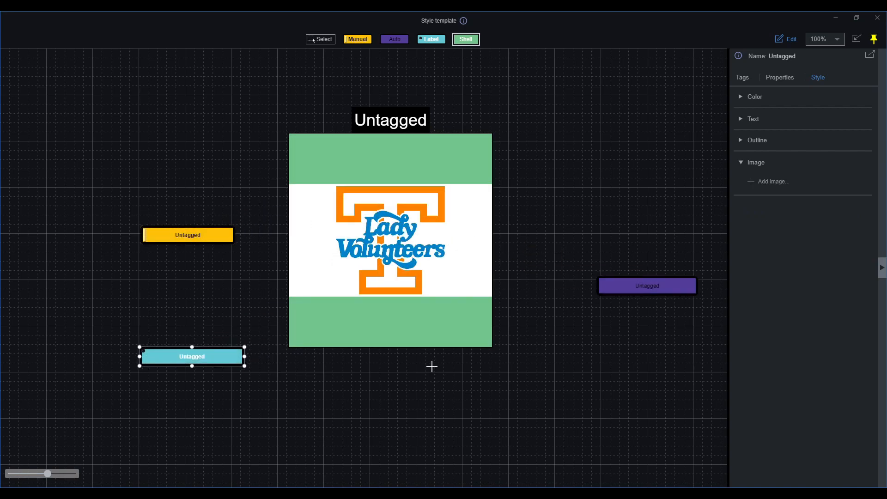
{"action": "mouse_move", "coordinate": [211, 357]}
{"action": "left_mouse_down"}
{"action": "mouse_move", "coordinate": [306, 347]}
{"action": "mouse_move", "coordinate": [386, 320]}
{"action": "left_mouse_up"}
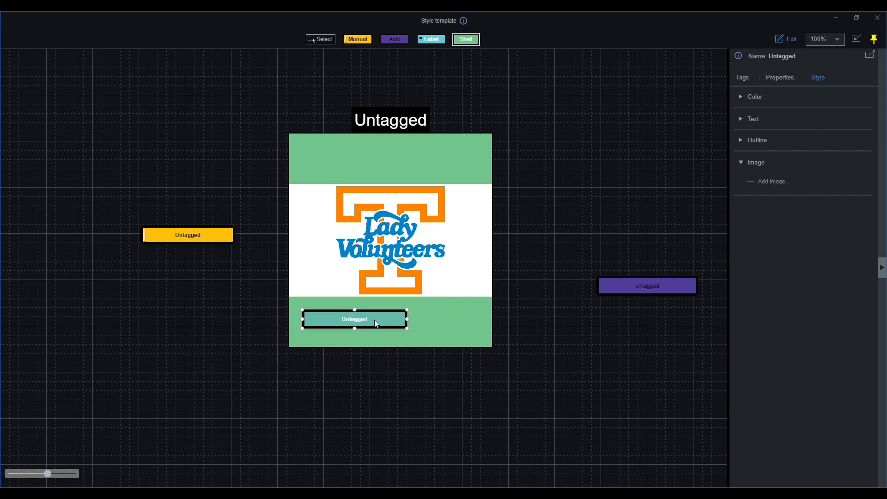
{"action": "left_click_drag", "start_coordinate": [629, 291], "coordinate": [379, 170]}
{"action": "left_click_drag", "start_coordinate": [210, 242], "coordinate": [422, 255]}
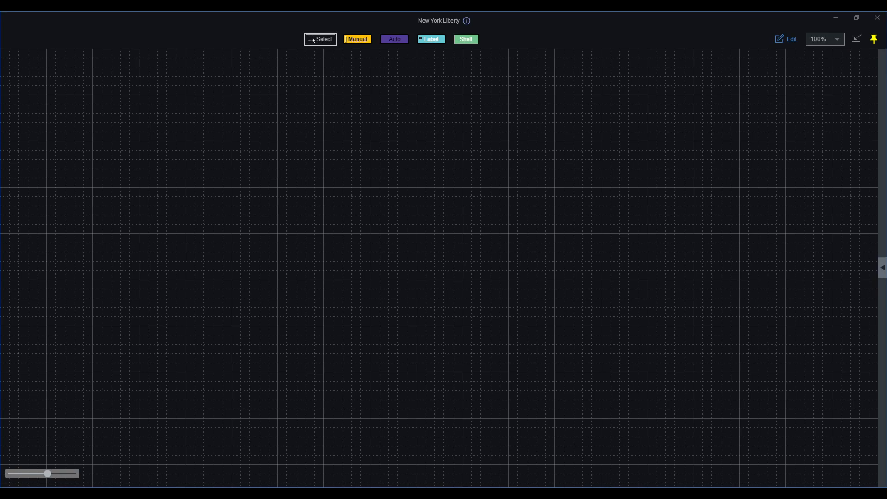
- Draw a large Shell on the empty New York Liberty canvas and shift it slightly down and left
{"action": "left_click", "coordinate": [466, 40]}
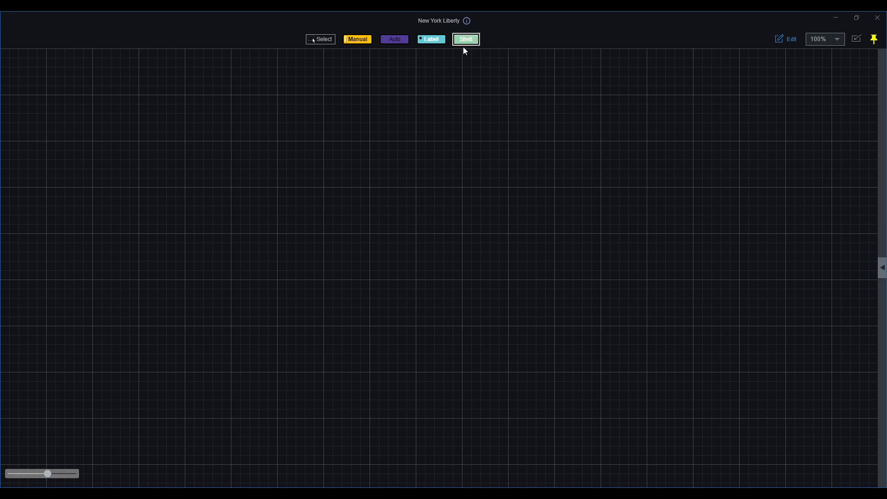
{"action": "left_click_drag", "start_coordinate": [281, 91], "coordinate": [671, 371]}
{"action": "left_click_drag", "start_coordinate": [515, 204], "coordinate": [490, 229]}
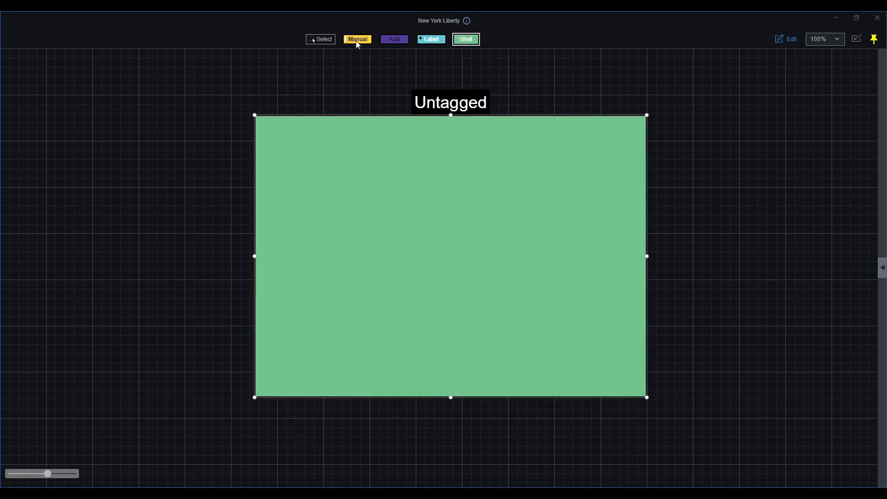
- Draw a Manual button in the shell's upper-left area and an Auto button in its upper-right area
{"action": "left_click", "coordinate": [358, 40]}
{"action": "left_click_drag", "start_coordinate": [279, 142], "coordinate": [399, 171]}
{"action": "left_click", "coordinate": [395, 40]}
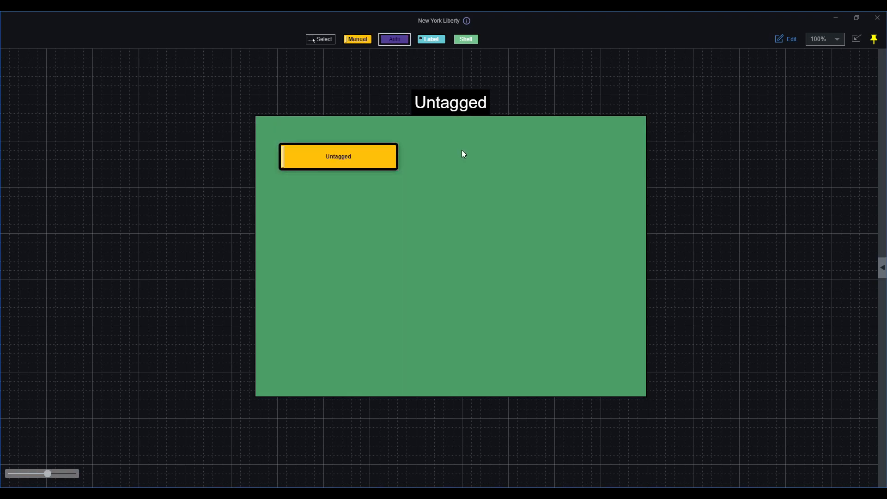
{"action": "left_click_drag", "start_coordinate": [450, 146], "coordinate": [592, 176]}
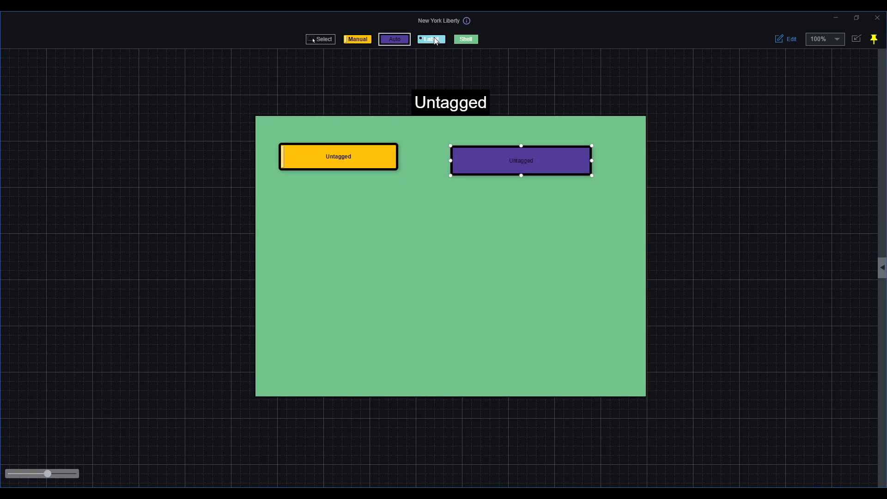
- Draw five Label buttons in the shell's lower half: two rows of two and one centered below them
{"action": "left_click", "coordinate": [436, 40]}
{"action": "left_click_drag", "start_coordinate": [290, 248], "coordinate": [398, 274]}
{"action": "left_click_drag", "start_coordinate": [463, 251], "coordinate": [587, 278]}
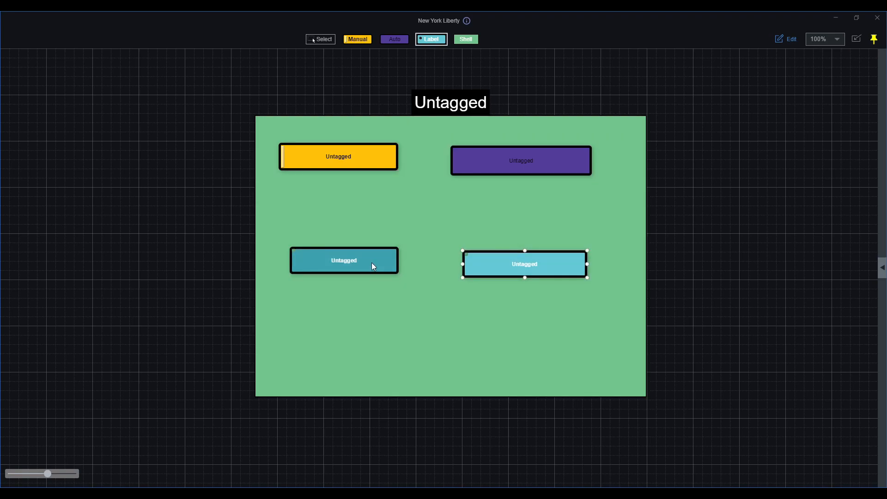
{"action": "left_click_drag", "start_coordinate": [374, 266], "coordinate": [362, 273]}
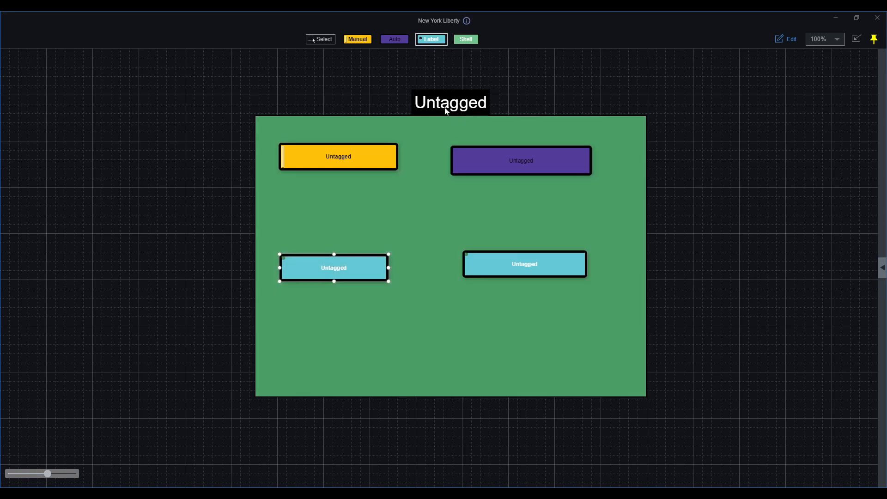
{"action": "left_click", "coordinate": [440, 39]}
{"action": "left_click_drag", "start_coordinate": [309, 309], "coordinate": [395, 329]}
{"action": "left_click_drag", "start_coordinate": [478, 301], "coordinate": [594, 328]}
{"action": "mouse_move", "coordinate": [448, 360]}
{"action": "left_mouse_down"}
{"action": "mouse_move", "coordinate": [536, 382]}
{"action": "mouse_move", "coordinate": [455, 370]}
{"action": "left_mouse_up"}
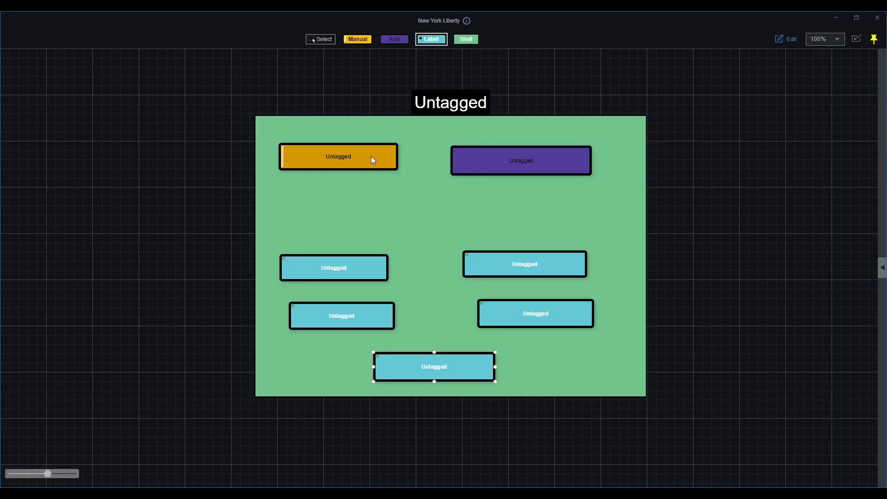
- Tag the yellow Manual button with the Offense possession
{"action": "left_click", "coordinate": [374, 160]}
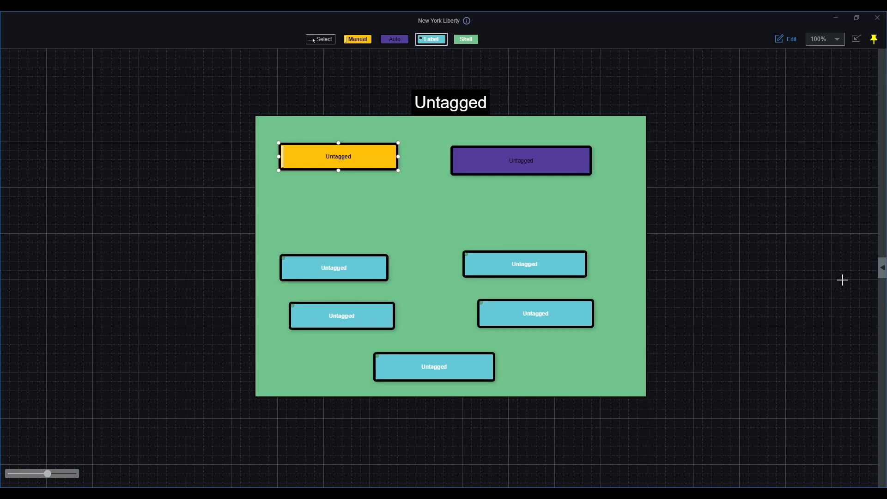
{"action": "left_click", "coordinate": [882, 273]}
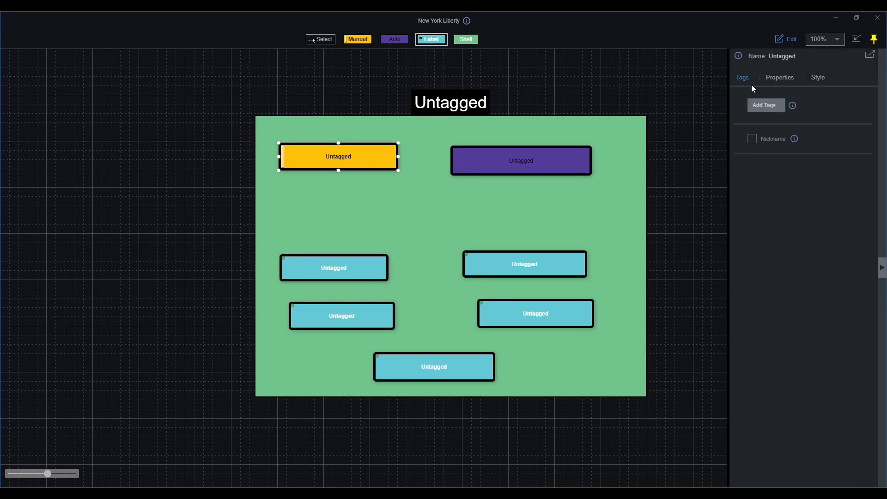
{"action": "left_click", "coordinate": [766, 105]}
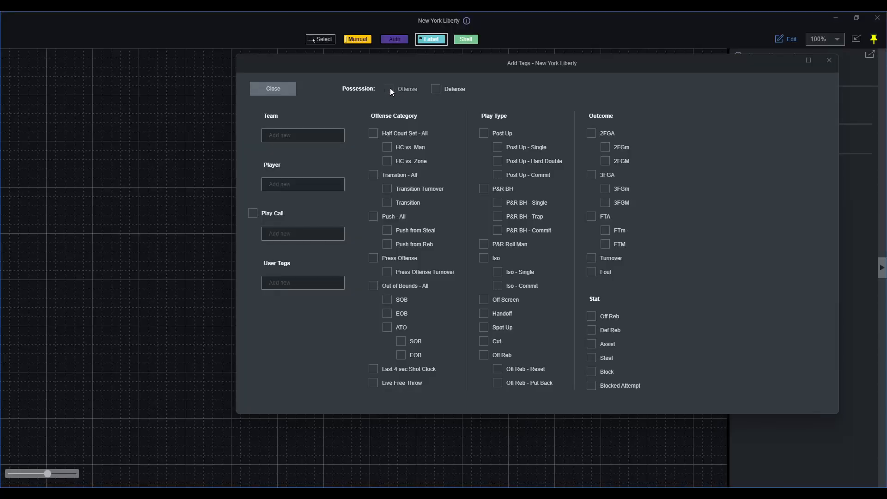
{"action": "left_click", "coordinate": [389, 89]}
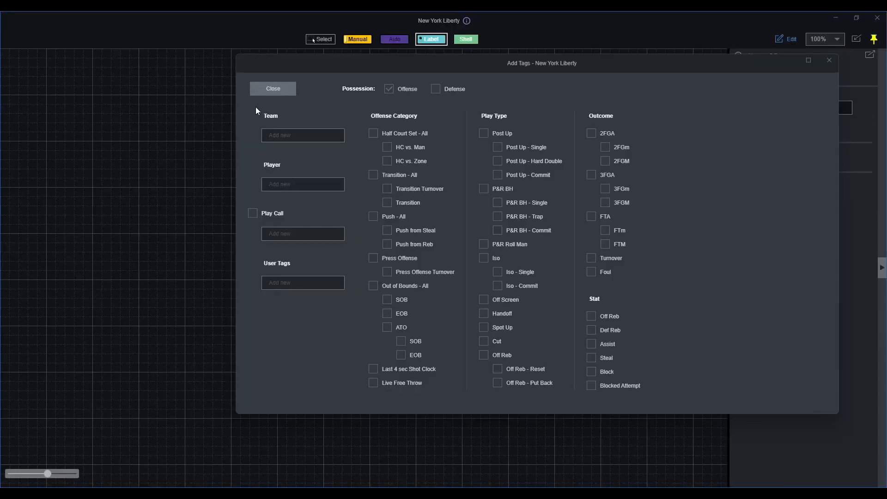
{"action": "left_click", "coordinate": [276, 90]}
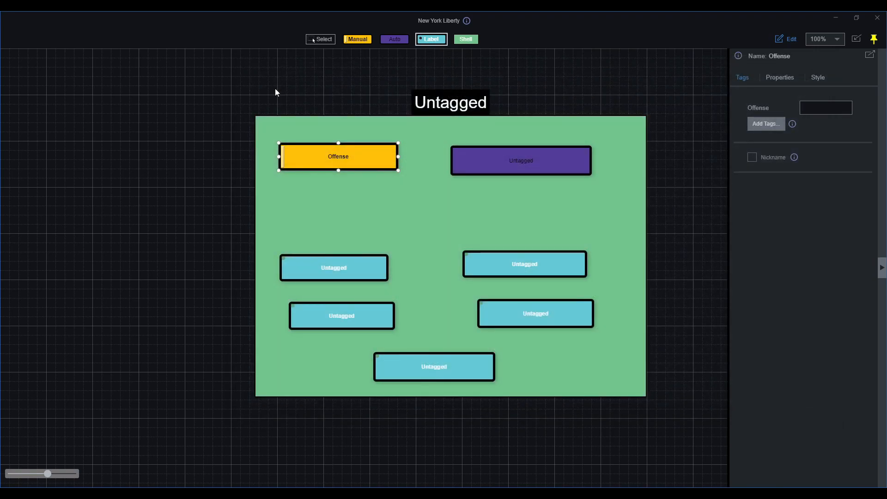
- Tag the purple Auto button with the 3FGM outcome
{"action": "left_click", "coordinate": [524, 164]}
{"action": "left_click", "coordinate": [766, 105]}
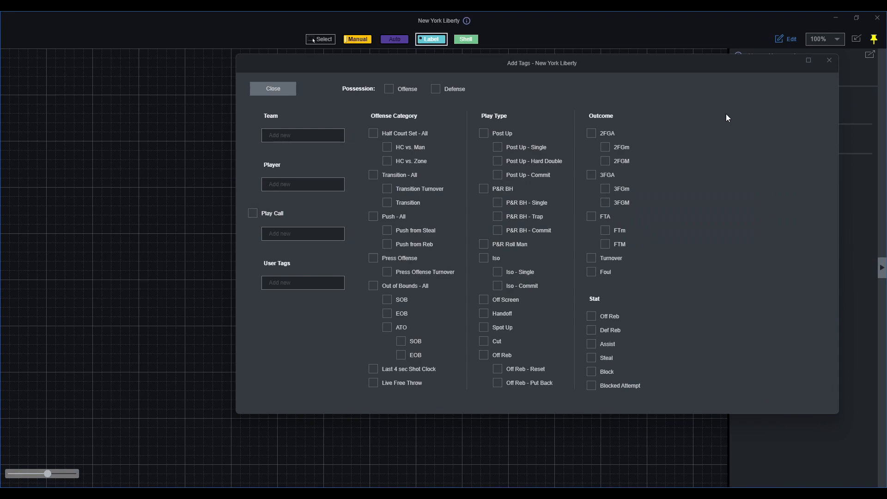
{"action": "left_click", "coordinate": [606, 203]}
{"action": "left_click", "coordinate": [279, 89]}
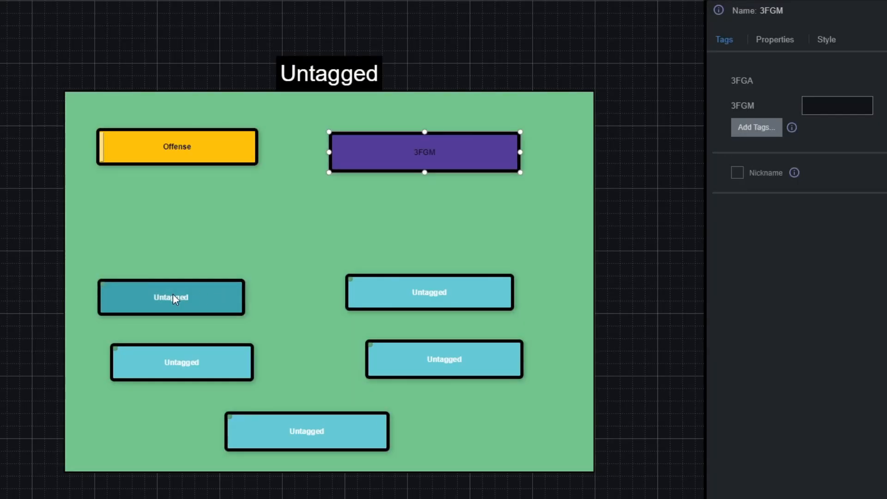
- Tag the upper-left Label button with the new player Betnijah Laney
{"action": "left_click", "coordinate": [173, 296]}
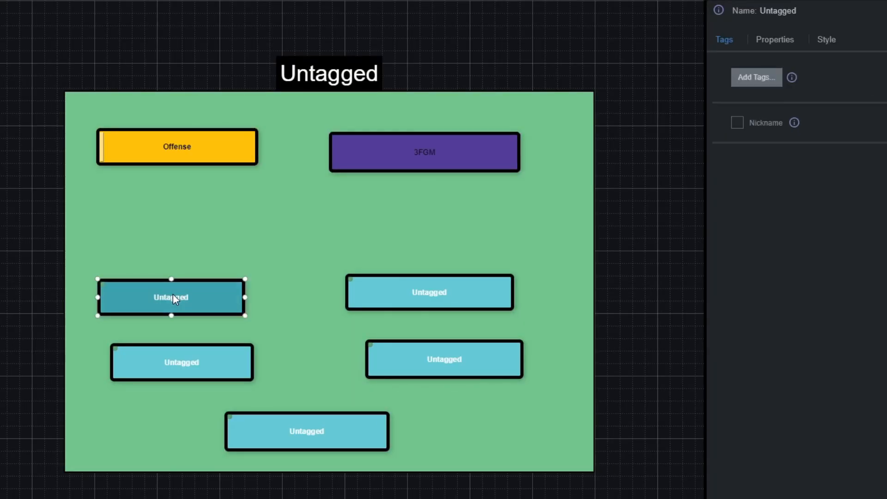
{"action": "left_click", "coordinate": [764, 78]}
{"action": "left_click", "coordinate": [113, 186]}
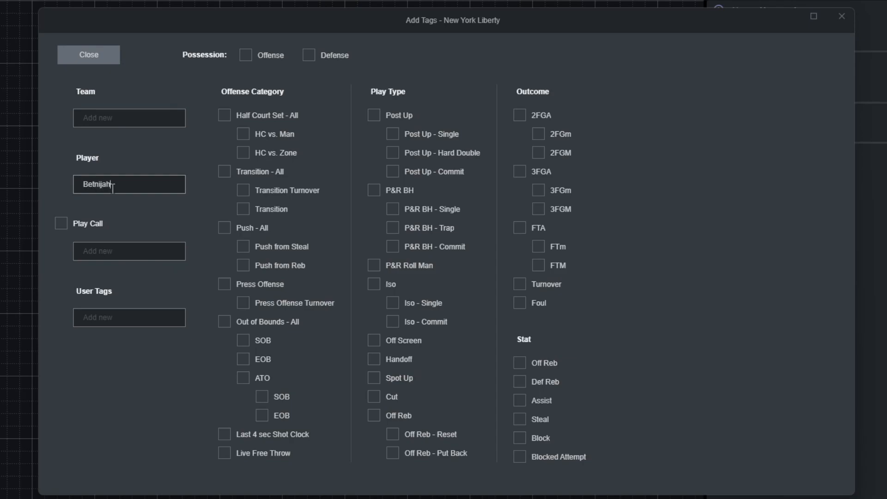
{"action": "type", "text": "Betnijah Laney"}
{"action": "left_click", "coordinate": [93, 50]}
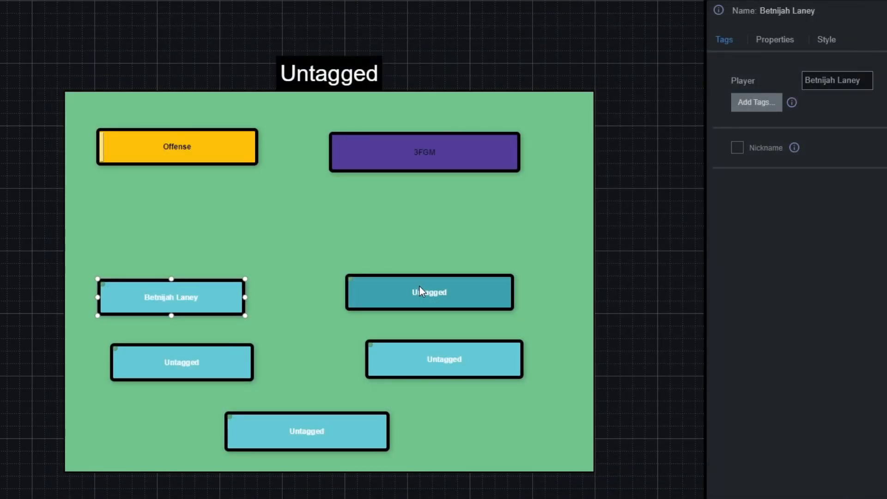
- Tag the upper-right Label button with the new player Jonquel Jones
{"action": "left_click", "coordinate": [420, 285]}
{"action": "left_click", "coordinate": [754, 77]}
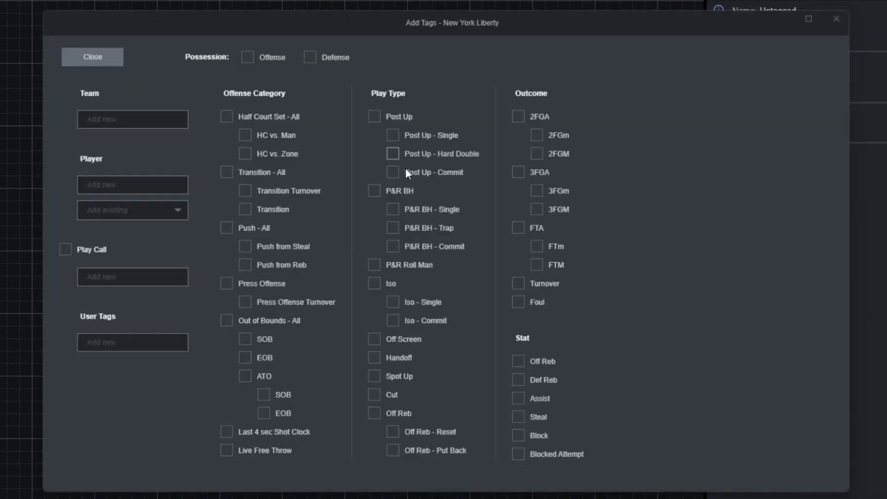
{"action": "left_click", "coordinate": [164, 182]}
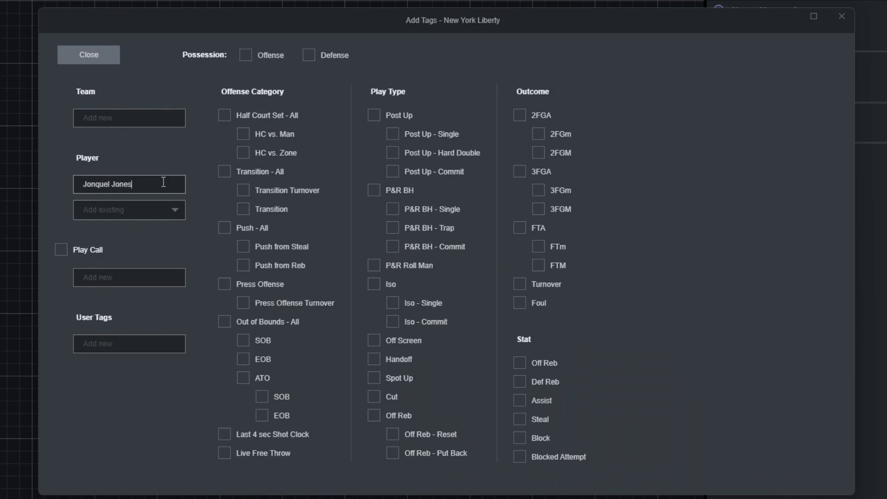
{"action": "left_click", "coordinate": [108, 49]}
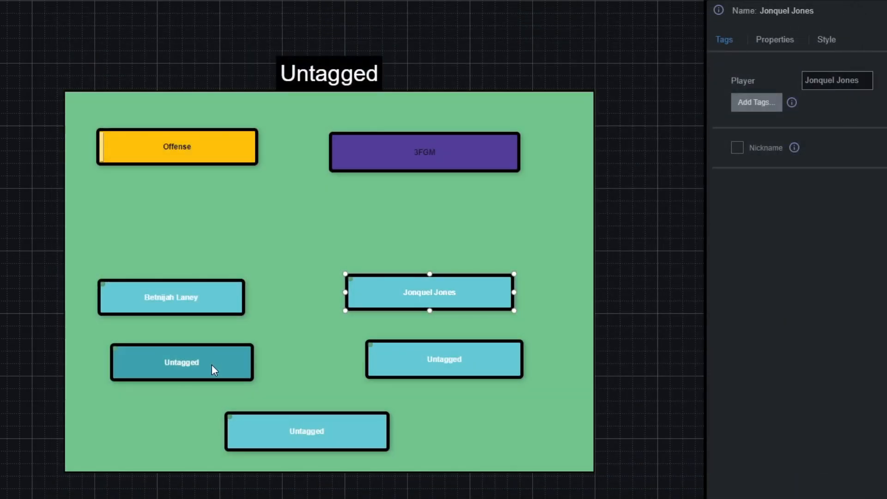
- Tag the Label button in the left of the second row with the new player Courtney Vandersloot
{"action": "left_click", "coordinate": [211, 365]}
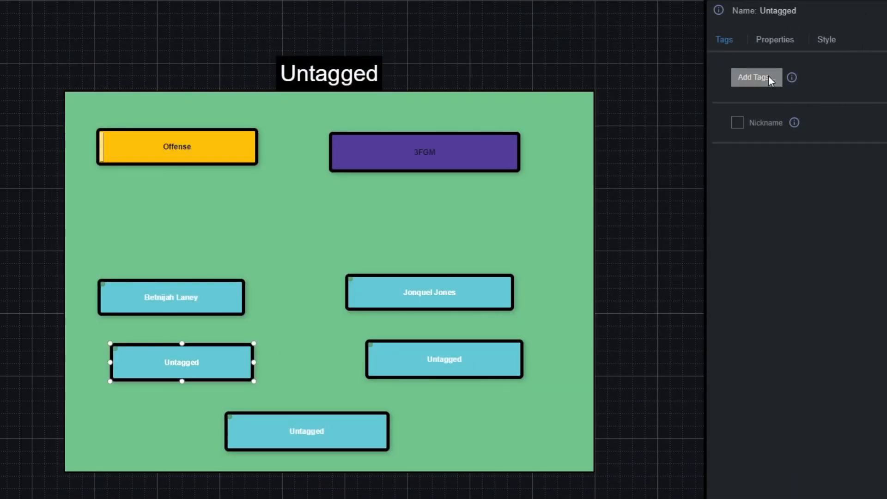
{"action": "left_click", "coordinate": [754, 77]}
{"action": "left_click", "coordinate": [140, 188]}
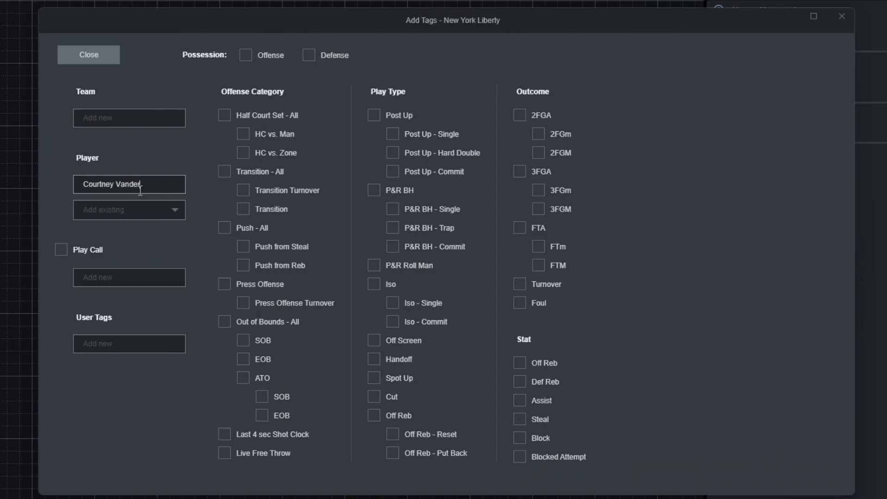
{"action": "left_click", "coordinate": [103, 56]}
- Tag the Label button in the right of the second row with the new player Sabrina Ionescu
{"action": "left_click", "coordinate": [421, 361]}
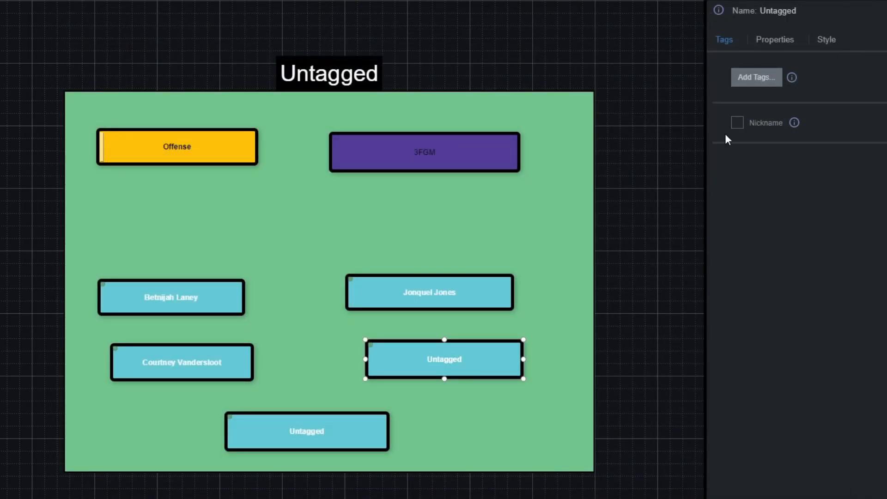
{"action": "left_click", "coordinate": [751, 81]}
{"action": "left_click", "coordinate": [152, 181]}
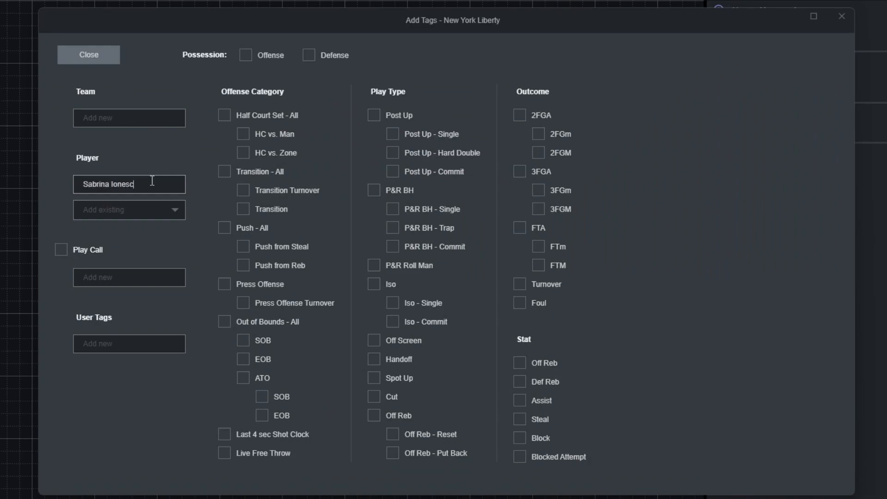
{"action": "left_click", "coordinate": [101, 51]}
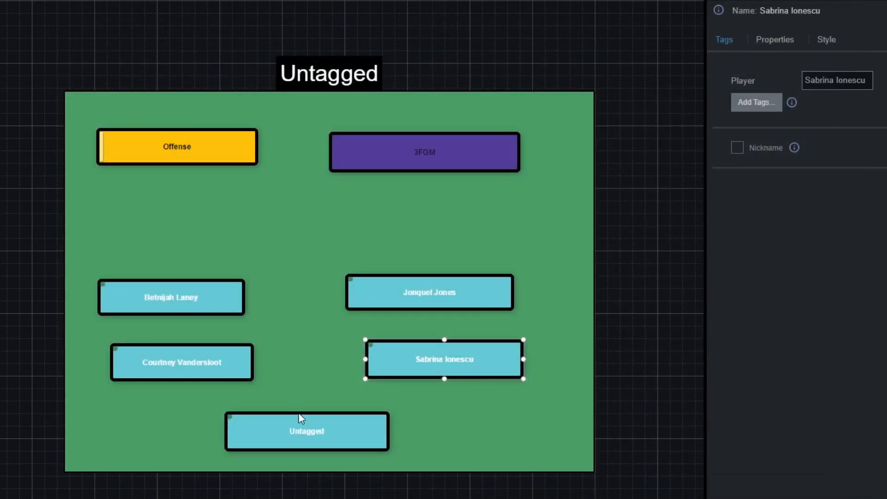
- Tag the Label button at the bottom centre of the shell with the new player Breanna Stewart
{"action": "left_click", "coordinate": [310, 435]}
{"action": "left_click", "coordinate": [767, 79]}
{"action": "left_click", "coordinate": [134, 178]}
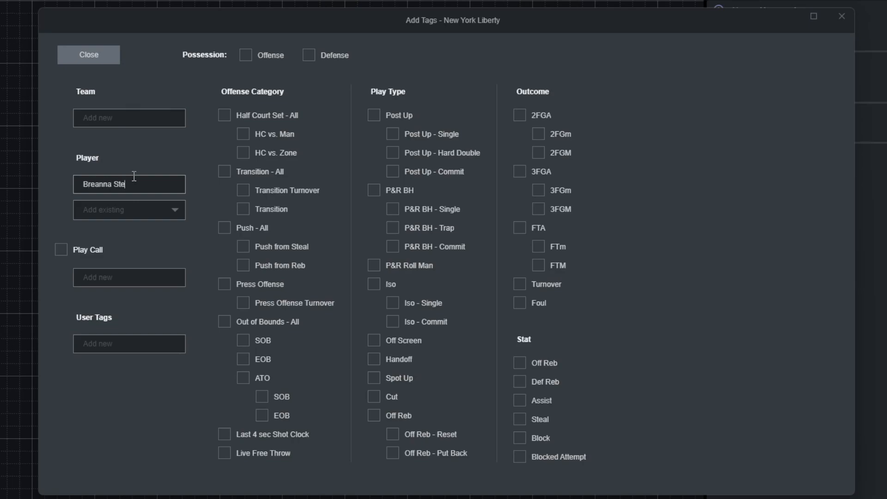
{"action": "left_click", "coordinate": [115, 52]}
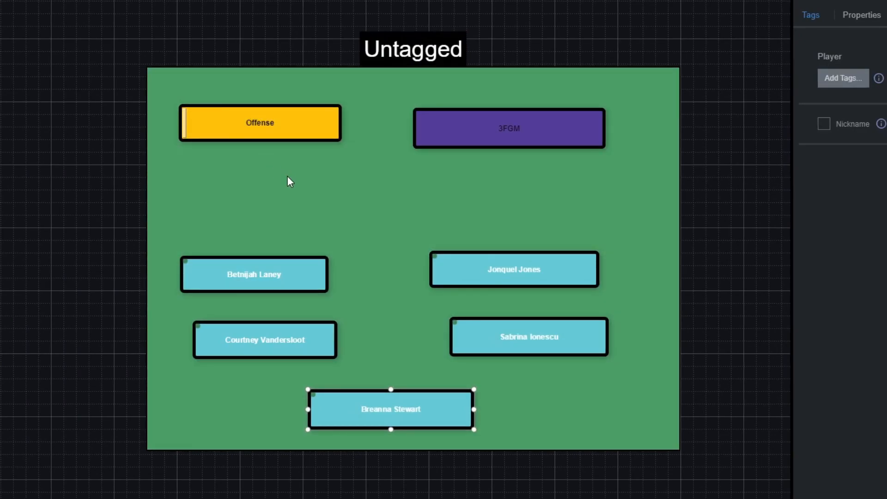
- Tag the untagged shell with the new team New York Liberty
{"action": "left_click", "coordinate": [266, 128]}
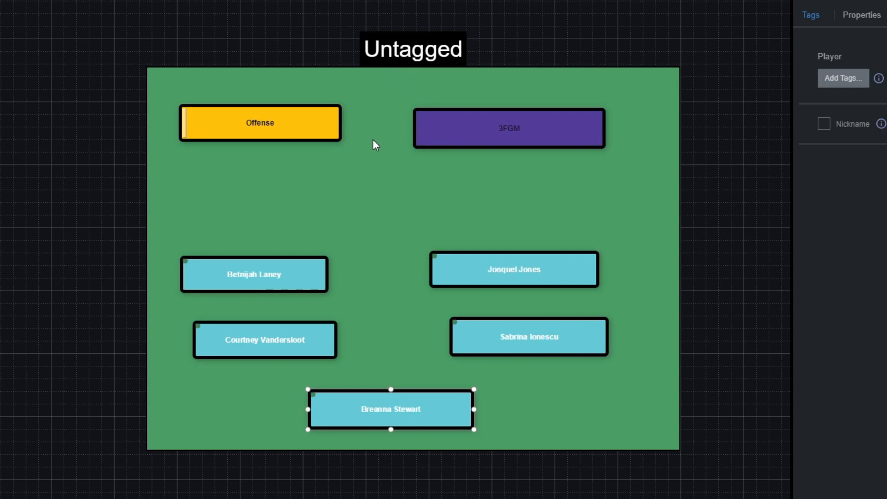
{"action": "left_click", "coordinate": [387, 87]}
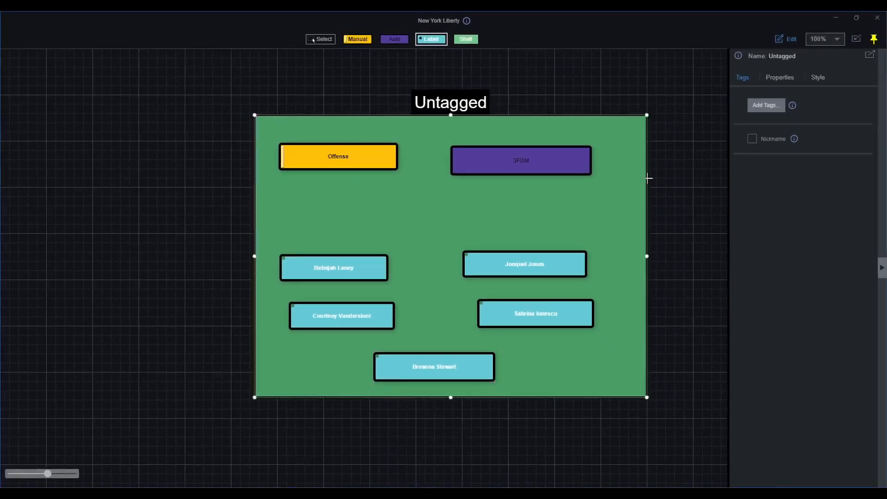
{"action": "left_click", "coordinate": [764, 106]}
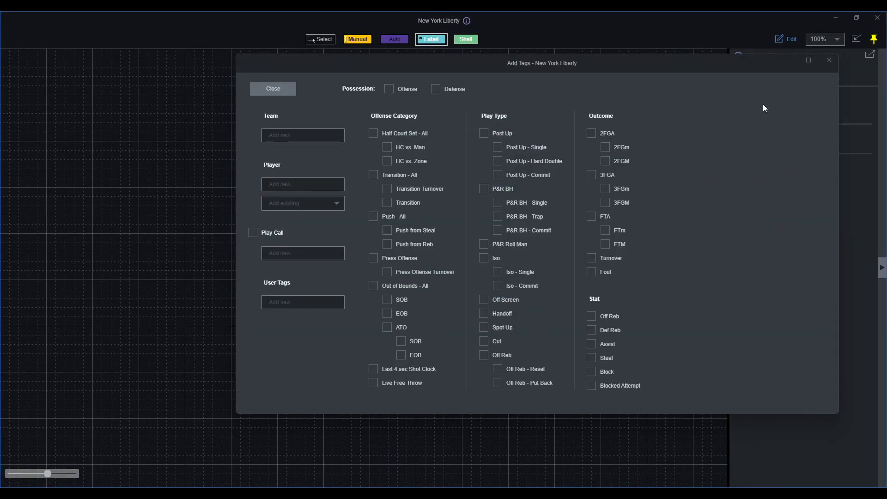
{"action": "left_click", "coordinate": [288, 135]}
{"action": "type", "text": "New York Liberty"}
{"action": "left_click", "coordinate": [278, 85]}
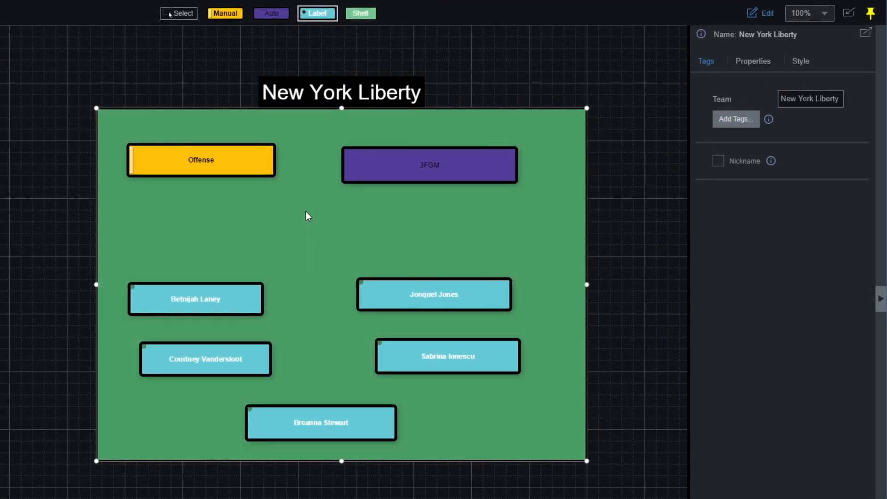
- Change the Offense button's fill color to medium teal
{"action": "left_click", "coordinate": [234, 164]}
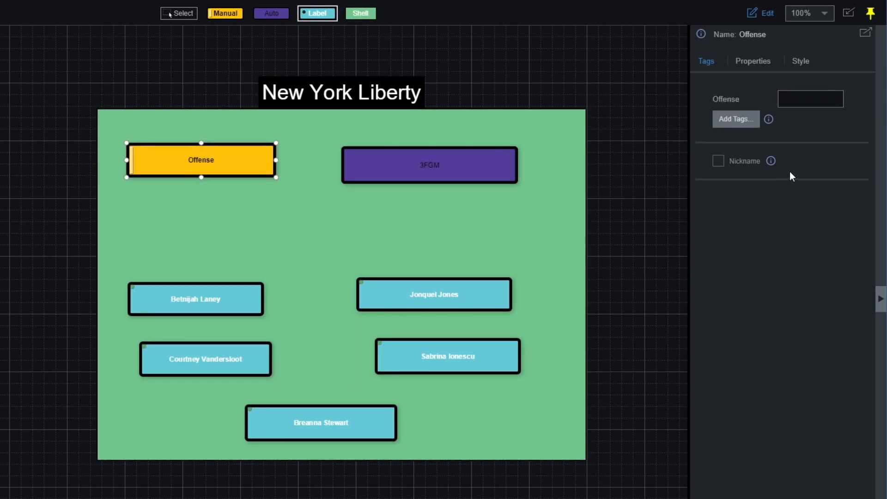
{"action": "left_click", "coordinate": [806, 61]}
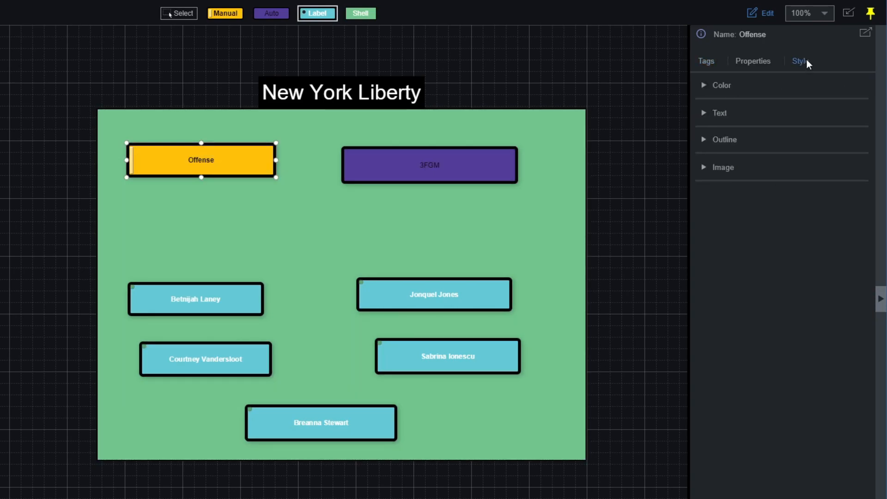
{"action": "left_click", "coordinate": [717, 87]}
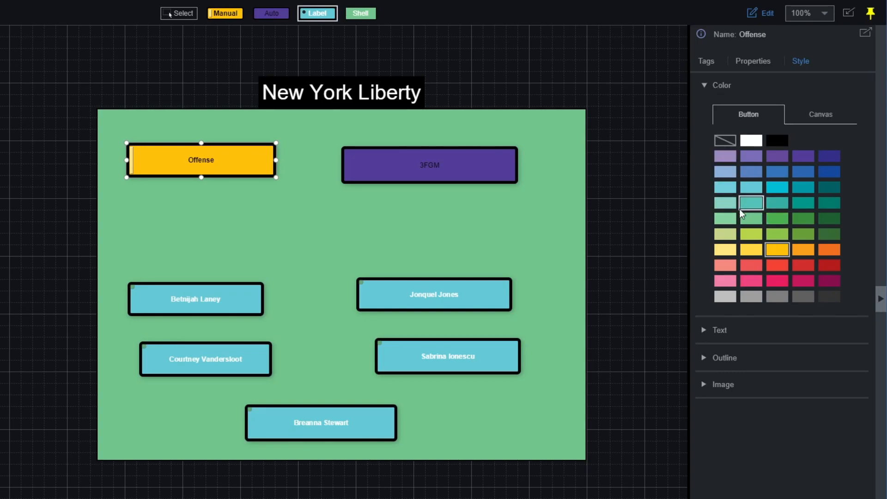
{"action": "left_click", "coordinate": [753, 206]}
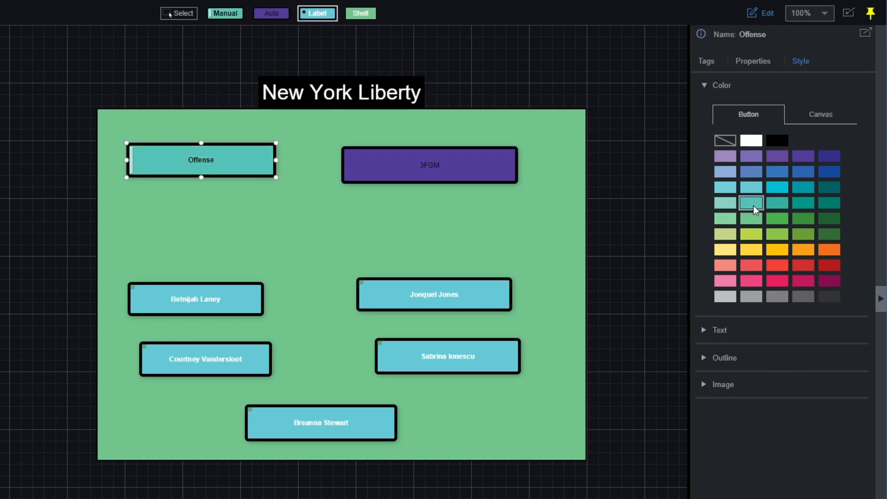
- Change the 3FGM button's fill color to medium-light gray
{"action": "left_click", "coordinate": [508, 217]}
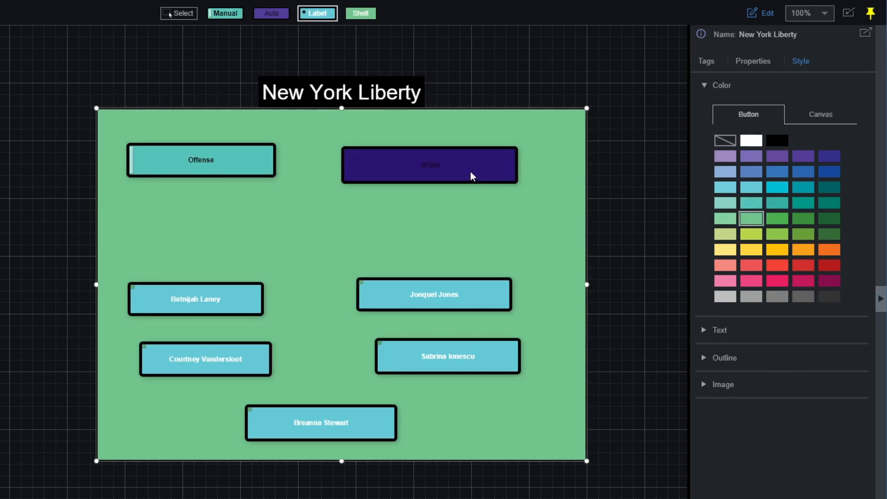
{"action": "left_click", "coordinate": [471, 171]}
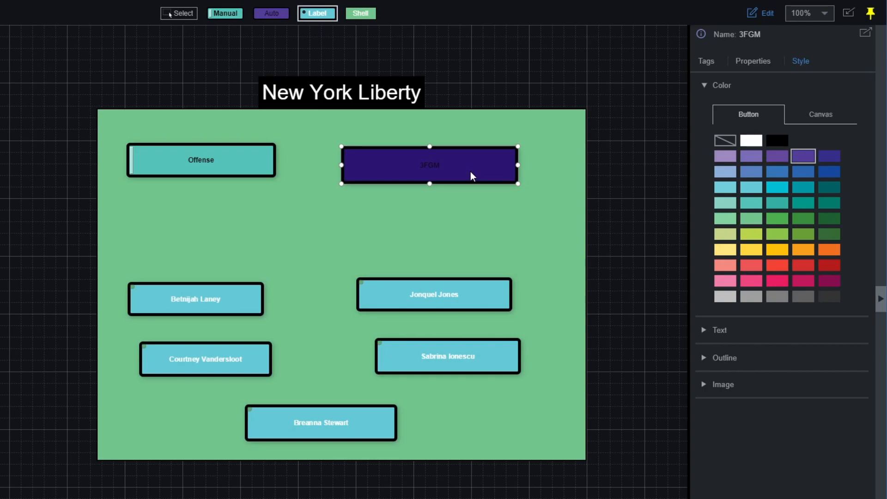
{"action": "left_click", "coordinate": [751, 297]}
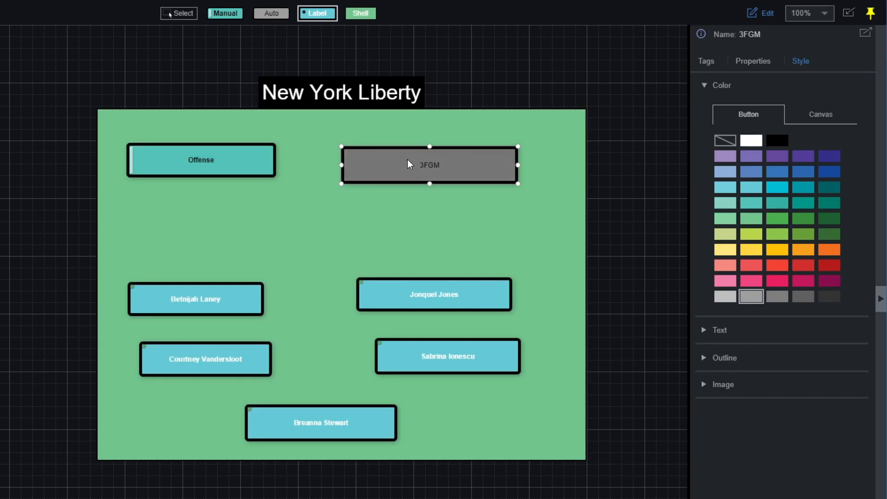
- Change the fill color of all five player Label buttons to the darkest gray
{"action": "left_click", "coordinate": [246, 298]}
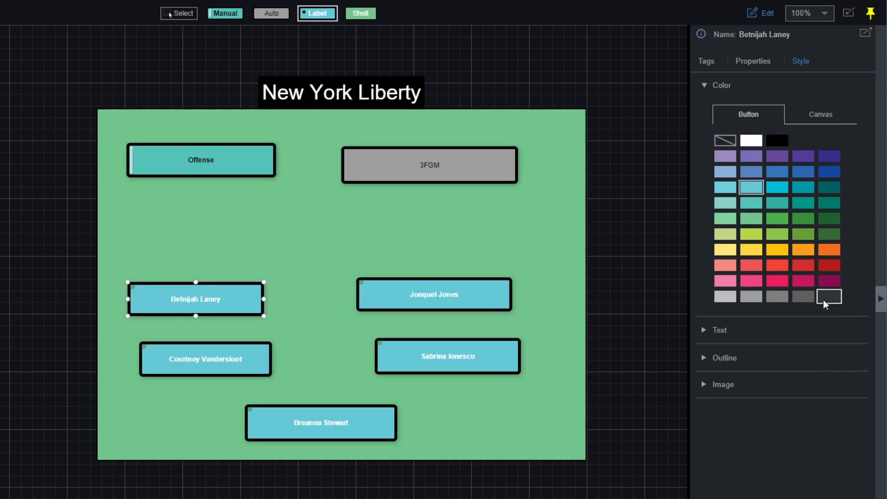
{"action": "left_click", "coordinate": [824, 301]}
{"action": "left_click", "coordinate": [492, 294]}
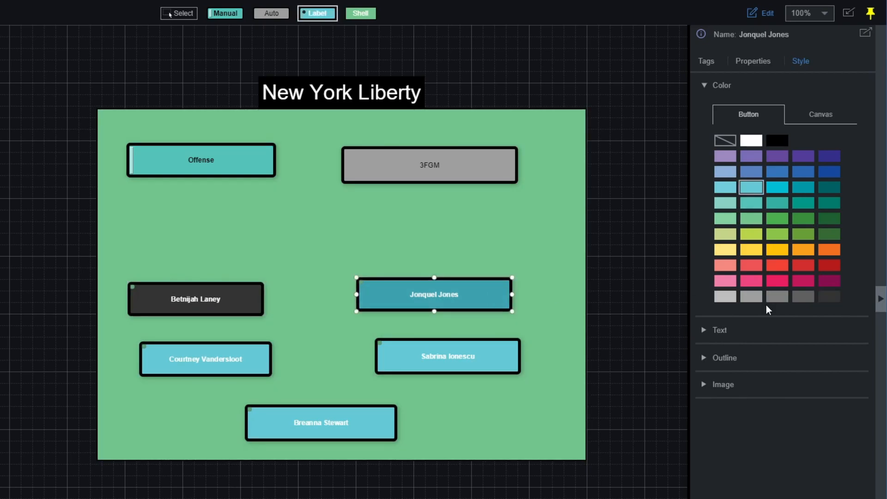
{"action": "left_click", "coordinate": [829, 296]}
{"action": "left_click", "coordinate": [265, 364]}
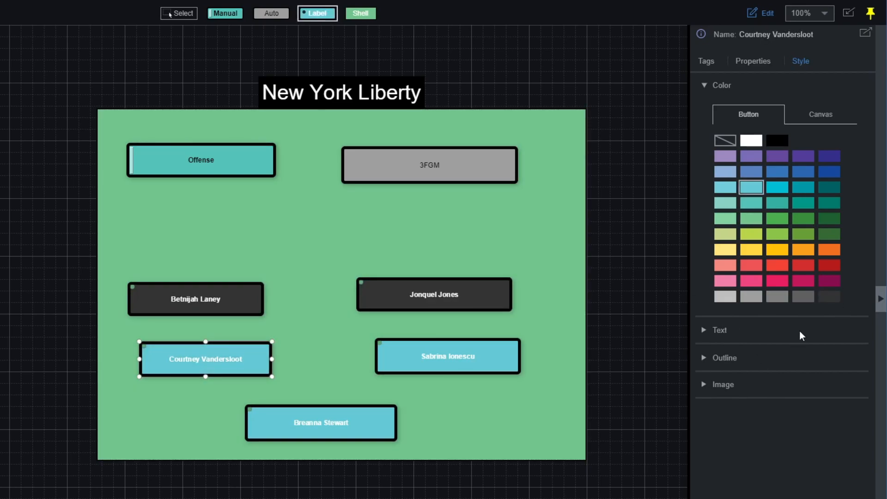
{"action": "left_click", "coordinate": [829, 296]}
{"action": "left_click", "coordinate": [489, 359]}
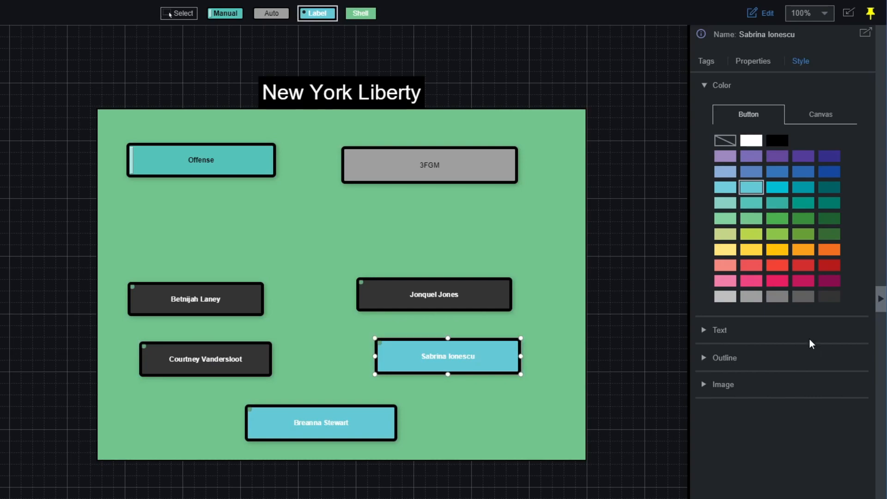
{"action": "left_click", "coordinate": [827, 299]}
{"action": "left_click", "coordinate": [366, 422]}
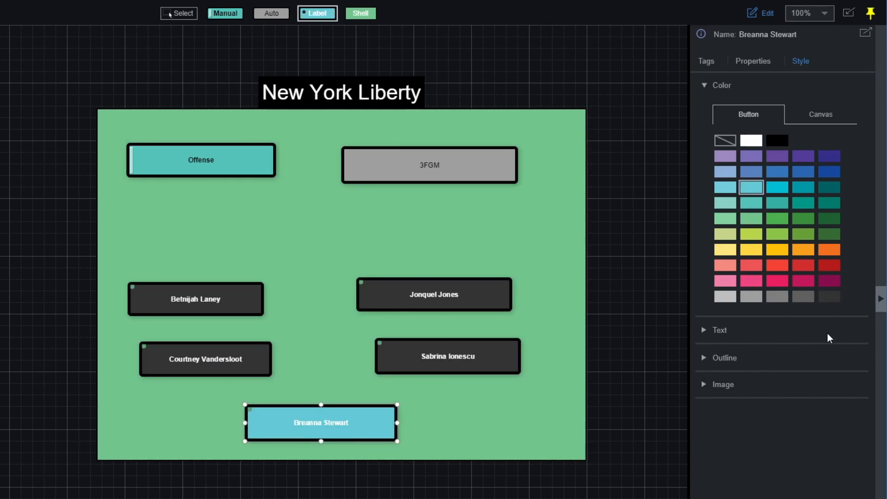
{"action": "left_click", "coordinate": [828, 299]}
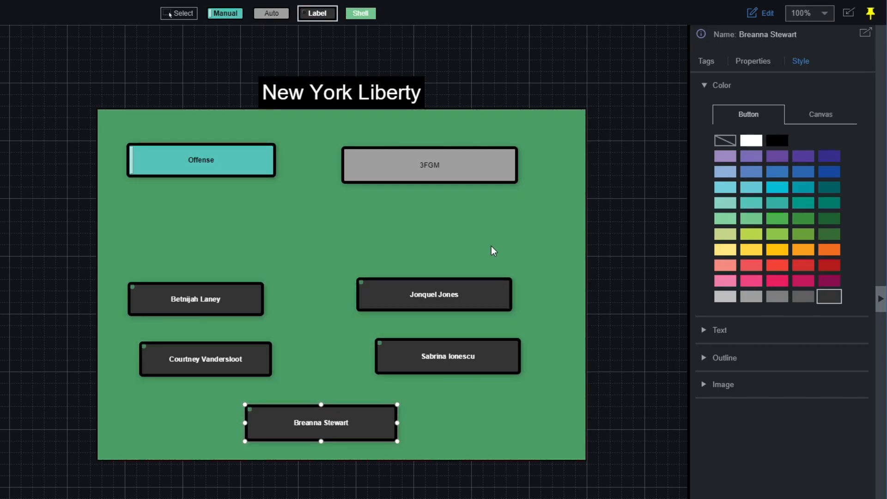
- Try bright cyan on the New York Liberty shell, and settle on light teal as its fill color
{"action": "left_click", "coordinate": [495, 254]}
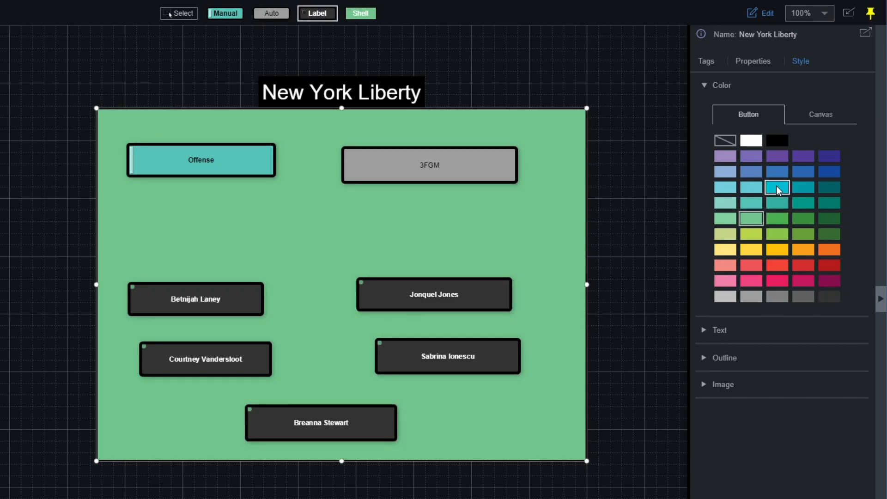
{"action": "left_click", "coordinate": [776, 187]}
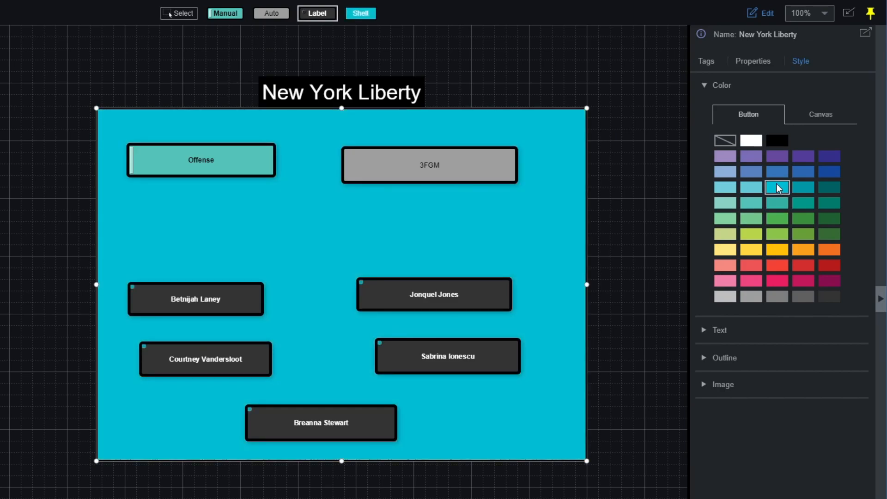
{"action": "left_click", "coordinate": [736, 199]}
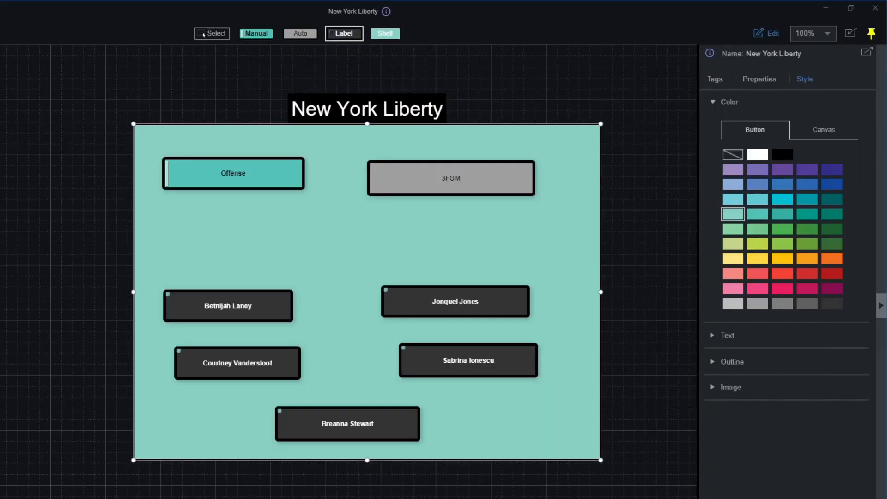
- Add the image Laney.png from the Videos folder to the Betnijah Laney button
{"action": "left_click", "coordinate": [268, 309]}
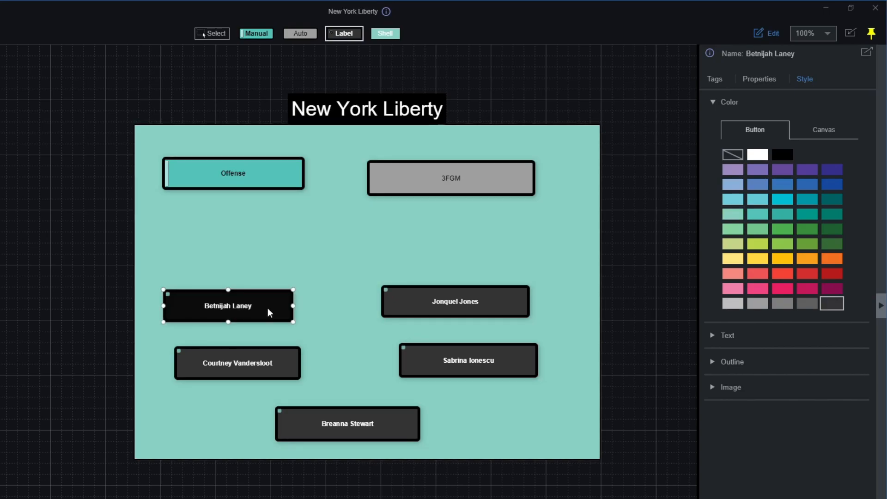
{"action": "left_click", "coordinate": [732, 102]}
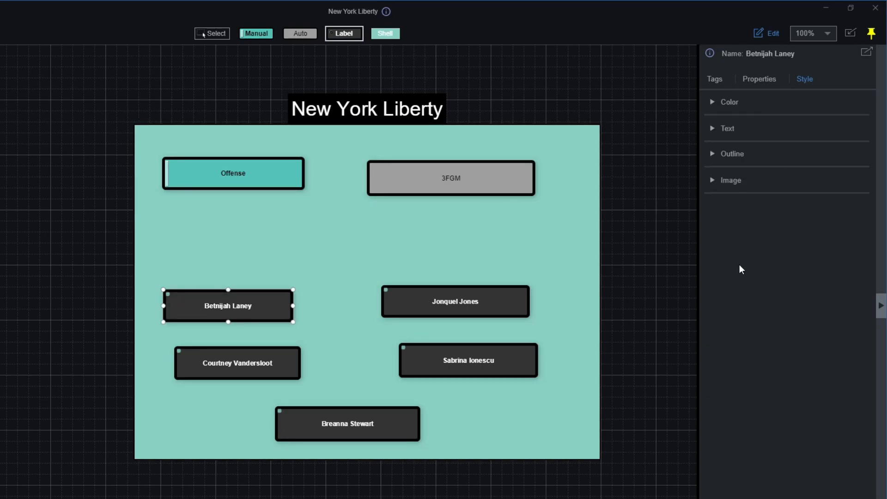
{"action": "left_click", "coordinate": [721, 183]}
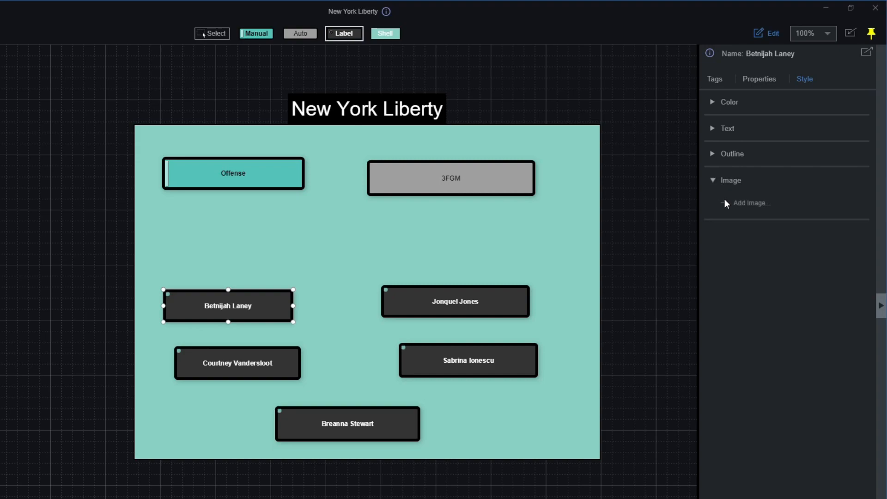
{"action": "left_click", "coordinate": [725, 204]}
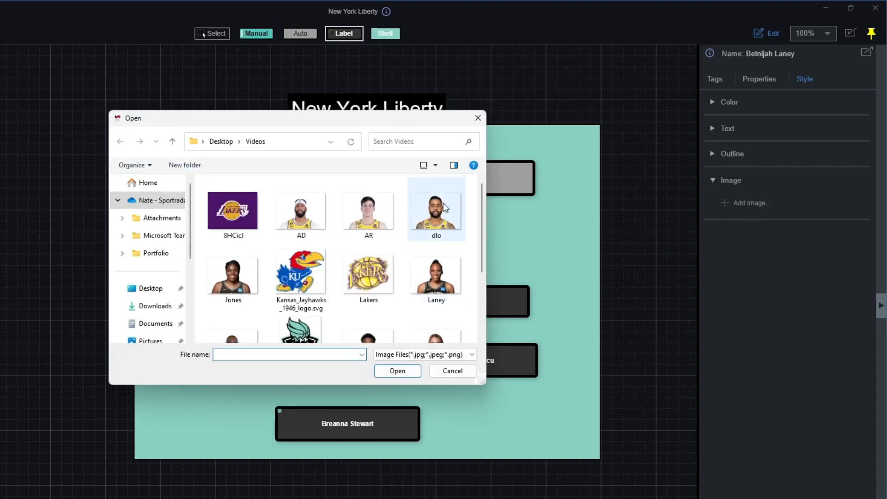
{"action": "scroll", "coordinate": [398, 264], "scroll_direction": "down", "scroll_amount": 3}
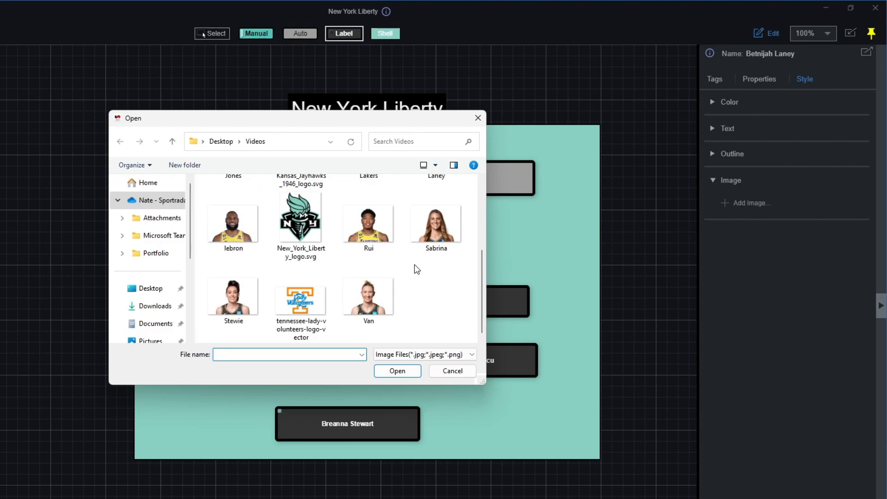
{"action": "scroll", "coordinate": [414, 264], "scroll_direction": "up", "scroll_amount": 2}
{"action": "double_click", "coordinate": [433, 215]}
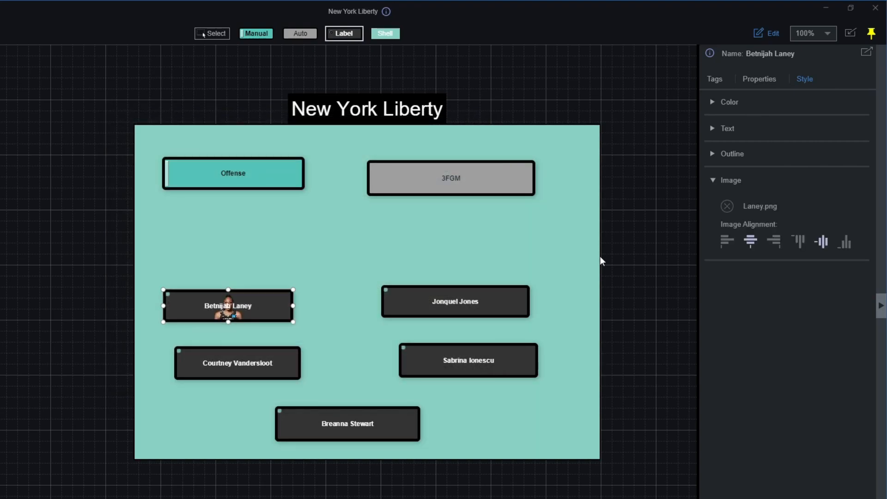
- Add the Jones image from the Videos folder to the Jonquel Jones button
{"action": "left_click", "coordinate": [477, 297]}
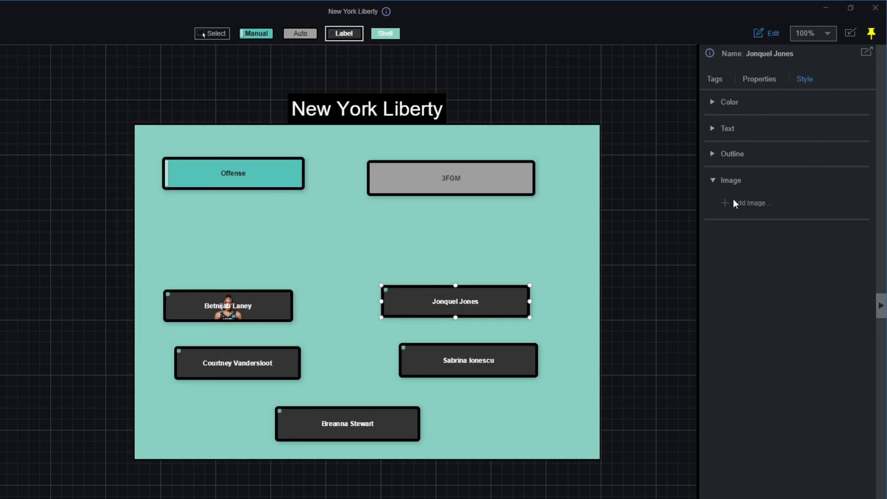
{"action": "left_click", "coordinate": [733, 203]}
{"action": "double_click", "coordinate": [245, 272]}
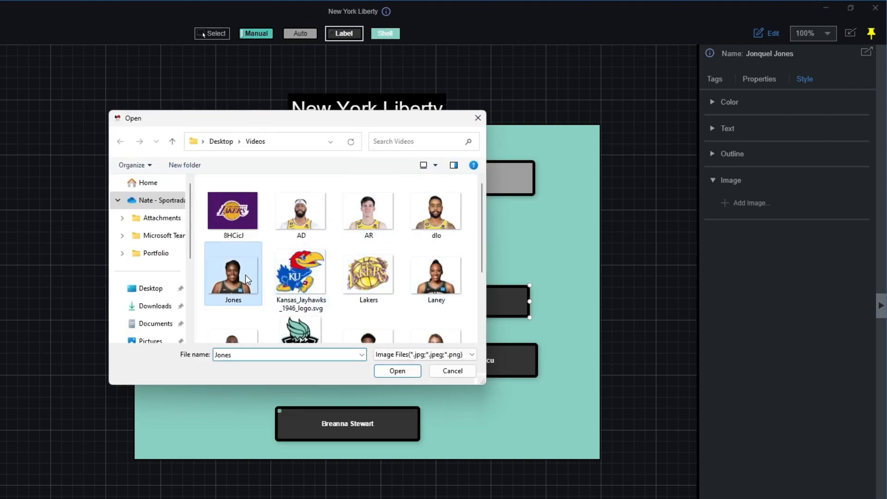
- Add the Van image from the Videos folder to the Courtney Vandersloot button
{"action": "left_click", "coordinate": [275, 368]}
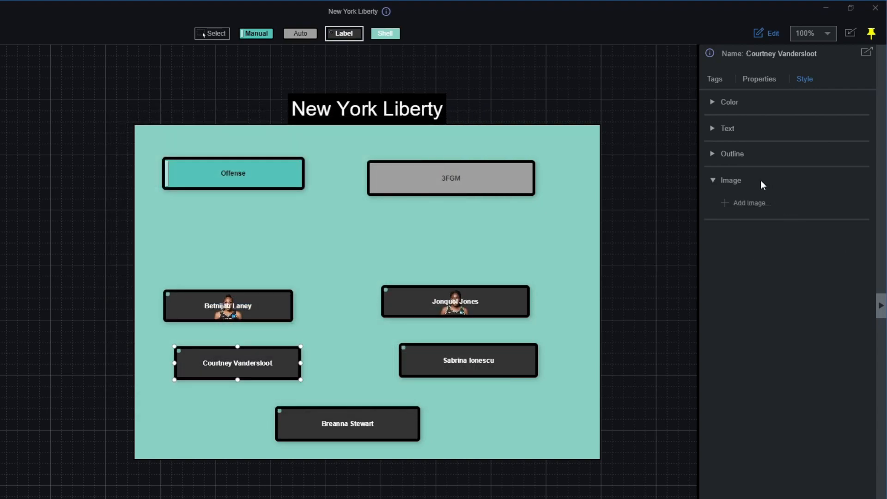
{"action": "left_click", "coordinate": [730, 206]}
{"action": "scroll", "coordinate": [403, 267], "scroll_direction": "down", "scroll_amount": 3}
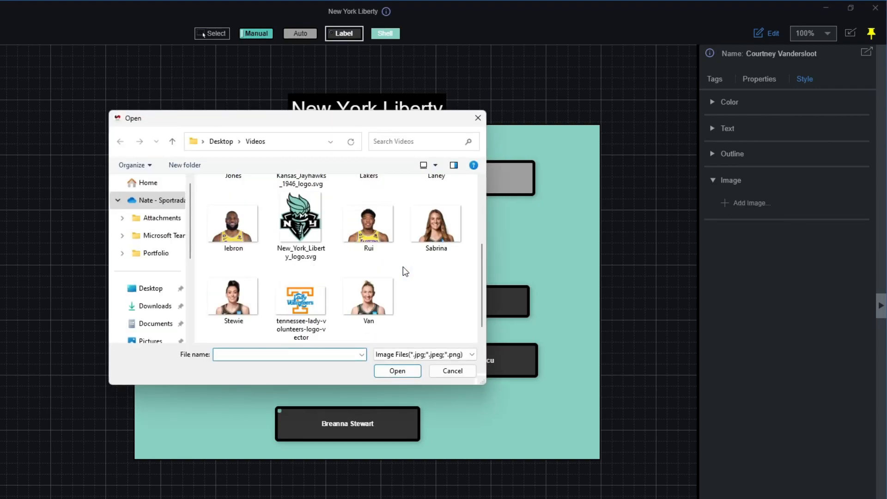
{"action": "double_click", "coordinate": [393, 297]}
- Add the Sabrina image from the Videos folder to the Sabrina Ionescu button
{"action": "left_click", "coordinate": [496, 361]}
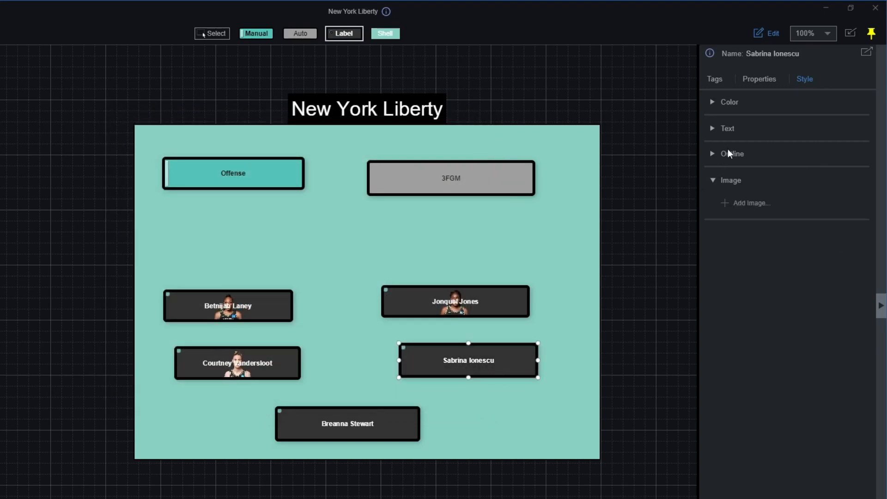
{"action": "left_click", "coordinate": [724, 206]}
{"action": "scroll", "coordinate": [347, 291], "scroll_direction": "down", "scroll_amount": 3}
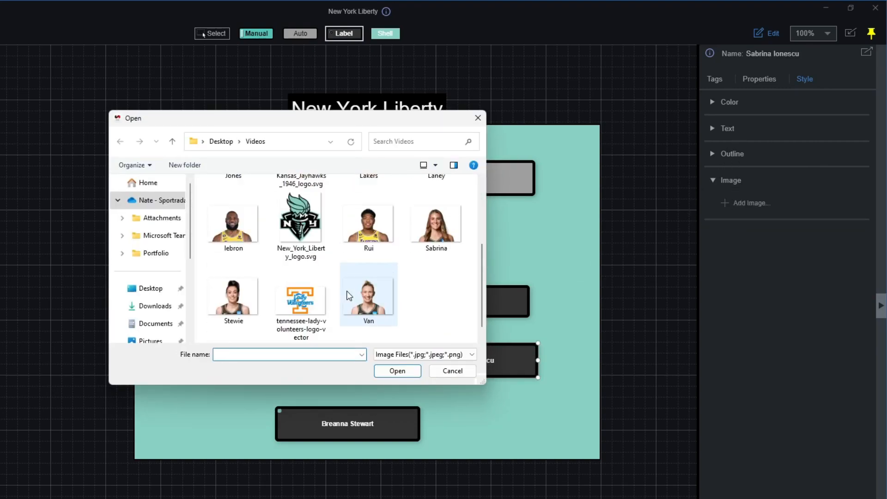
{"action": "double_click", "coordinate": [431, 238]}
- Add the image Stewie.png from the Videos folder to the Breanna Stewart button
{"action": "left_click", "coordinate": [373, 421]}
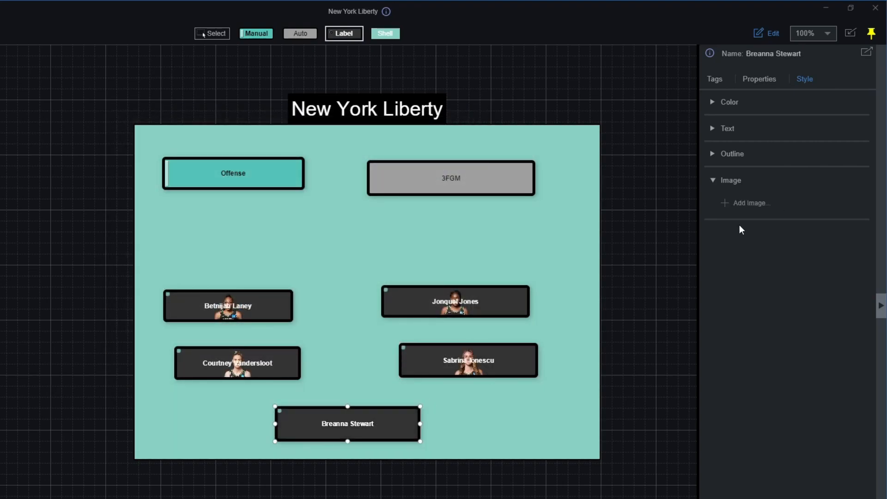
{"action": "left_click", "coordinate": [730, 201]}
{"action": "scroll", "coordinate": [370, 263], "scroll_direction": "down", "scroll_amount": 3}
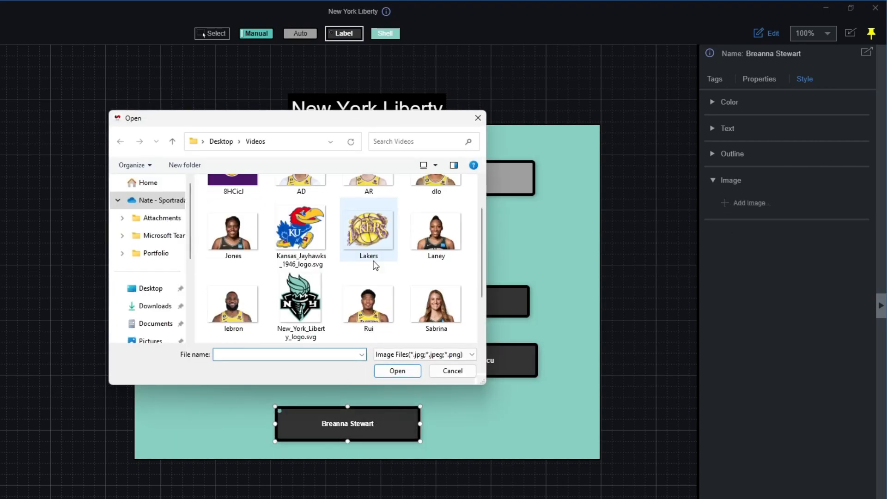
{"action": "double_click", "coordinate": [248, 298]}
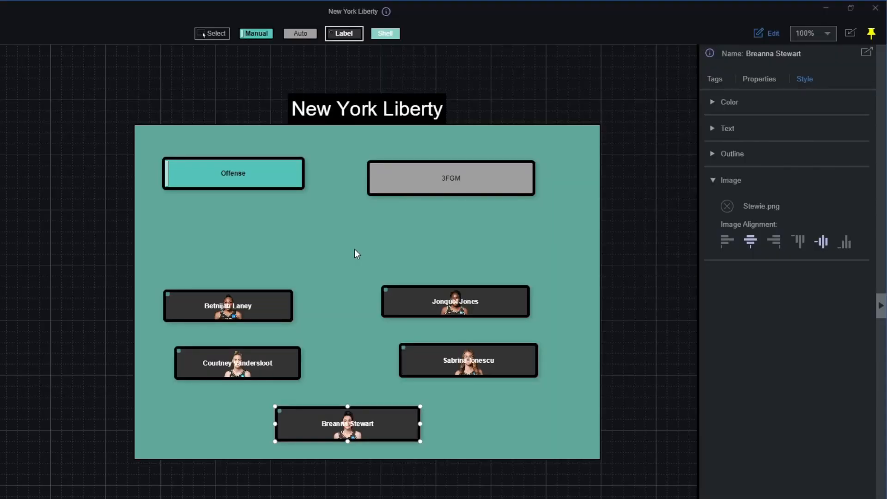
- Add the image New_York_Liberty_logo.svg.png from the Videos folder to the New York Liberty shell
{"action": "left_click", "coordinate": [355, 250]}
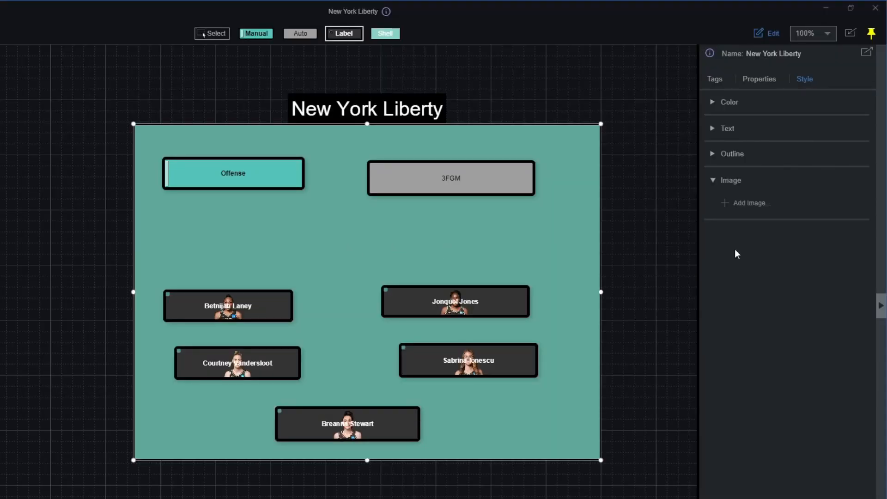
{"action": "left_click", "coordinate": [734, 204]}
{"action": "scroll", "coordinate": [352, 272], "scroll_direction": "down", "scroll_amount": 2}
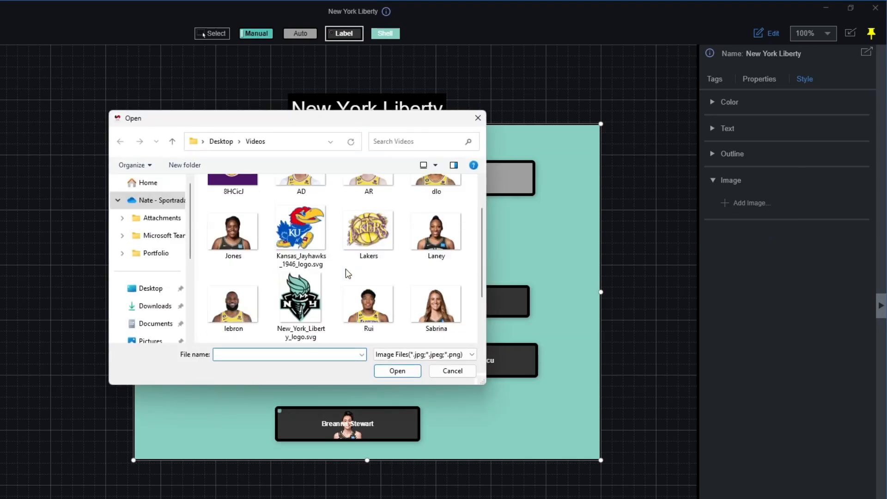
{"action": "double_click", "coordinate": [309, 300]}
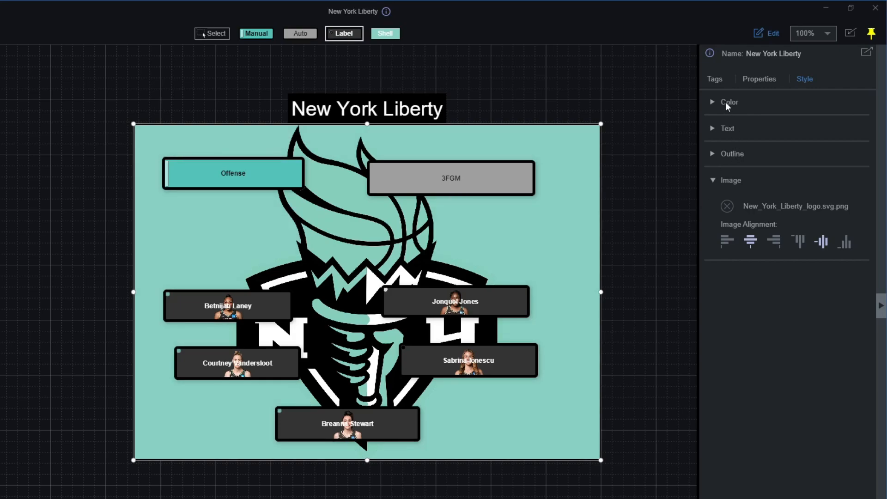
- Color the New York Liberty shell white and set the canvas background to light teal
{"action": "left_click", "coordinate": [727, 104]}
{"action": "left_click", "coordinate": [762, 157]}
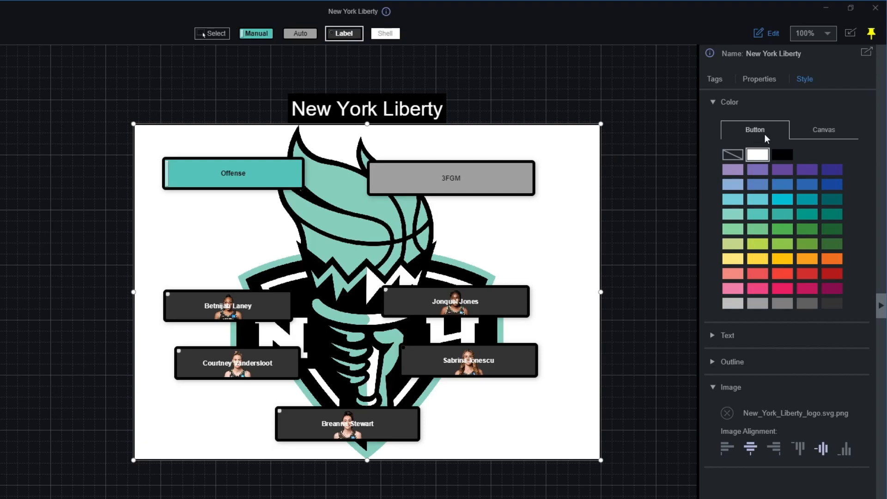
{"action": "left_click", "coordinate": [827, 132]}
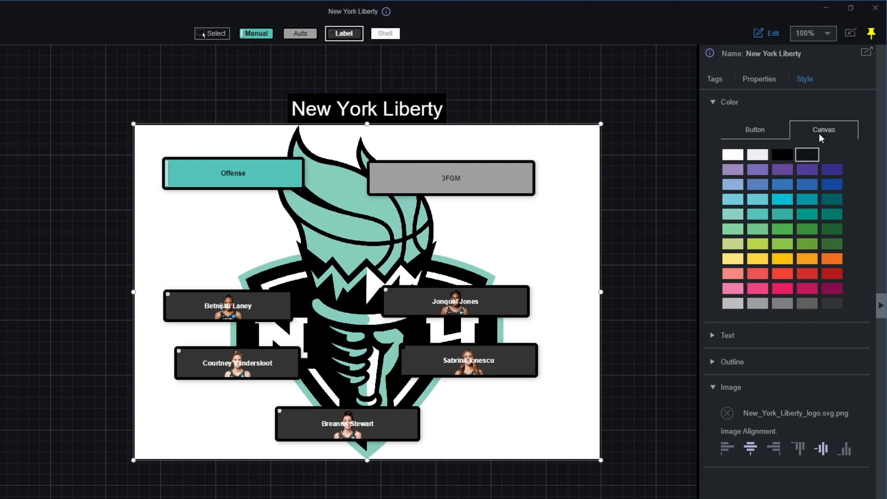
{"action": "left_click", "coordinate": [735, 212]}
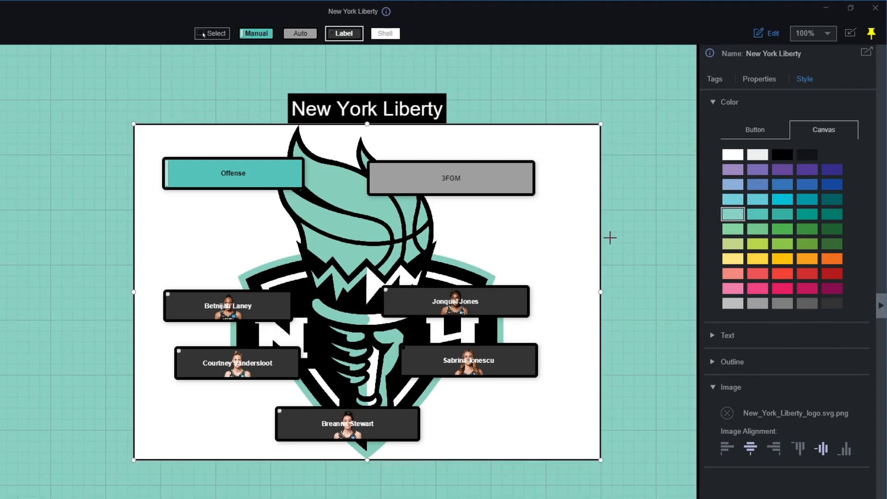